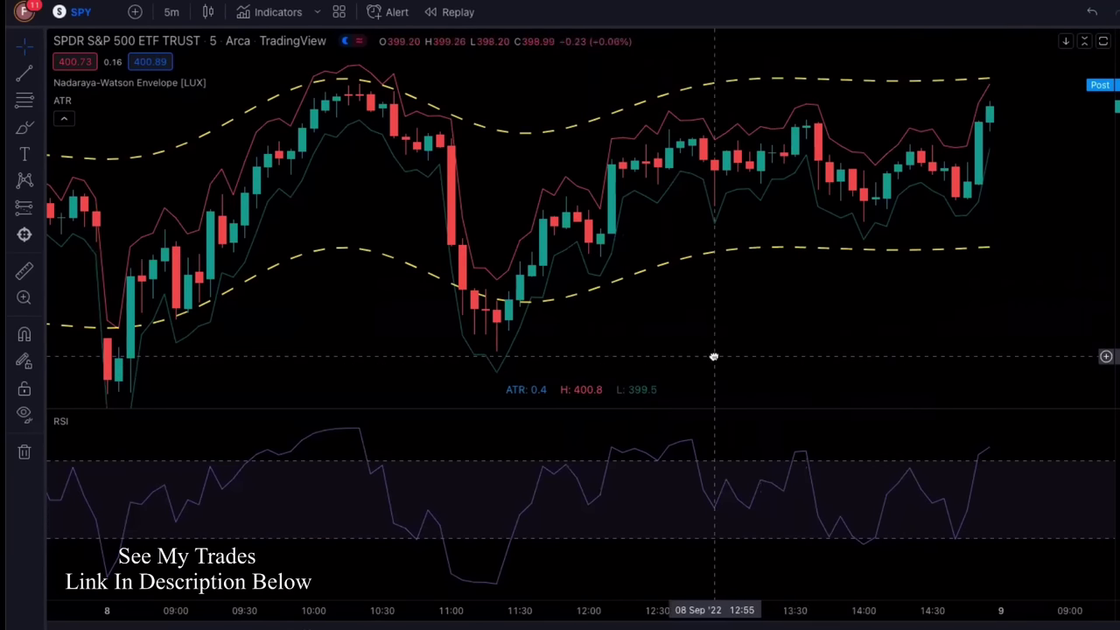
Examine how SPY's 5-minute candles move against the envelope, ATR lines and RSI across the 8 September session and the preceding one
{"action": "scroll", "coordinate": [714, 356], "scroll_direction": "left", "scroll_amount": 5}
{"action": "scroll", "coordinate": [725, 365], "scroll_direction": "left", "scroll_amount": 5}
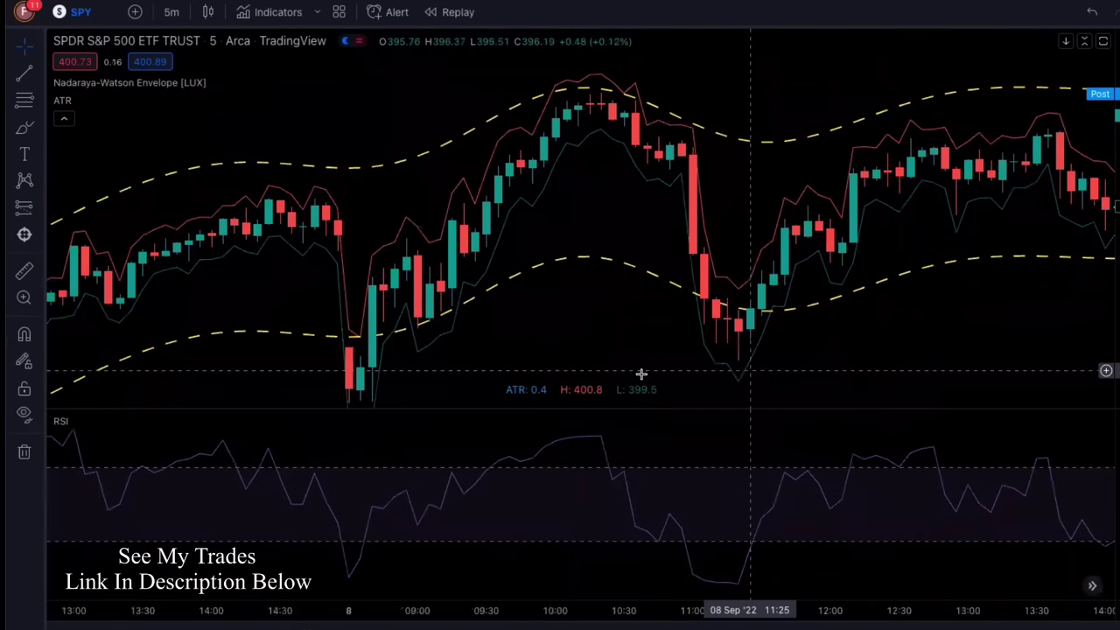
{"action": "scroll", "coordinate": [641, 374], "scroll_direction": "left", "scroll_amount": 5}
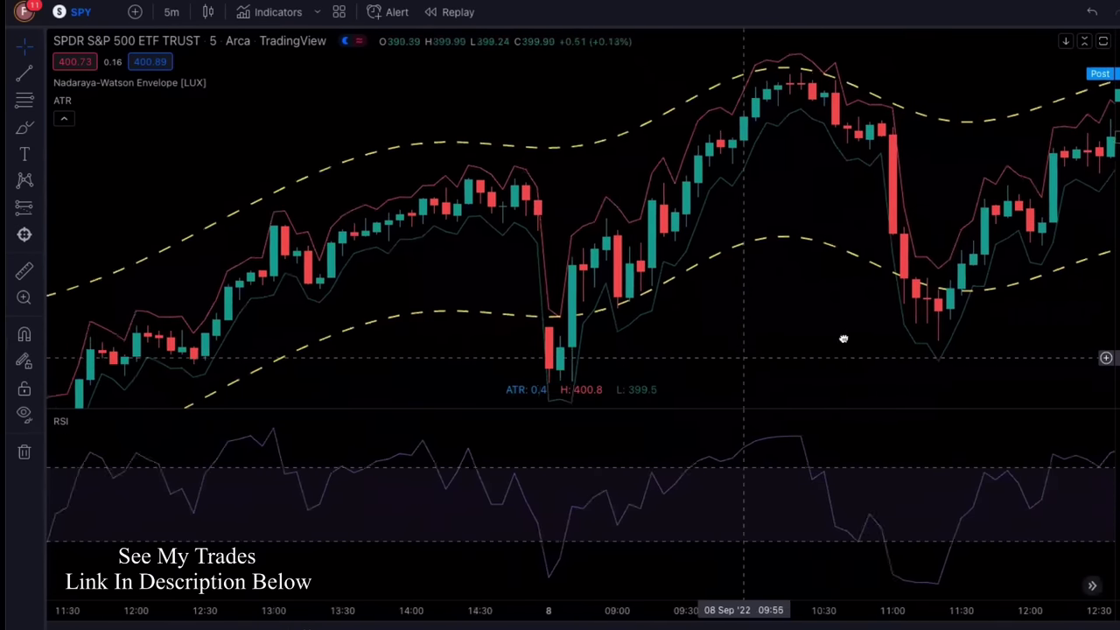
{"action": "scroll", "coordinate": [841, 337], "scroll_direction": "left", "scroll_amount": 3}
{"action": "scroll", "coordinate": [788, 345], "scroll_direction": "left", "scroll_amount": 6}
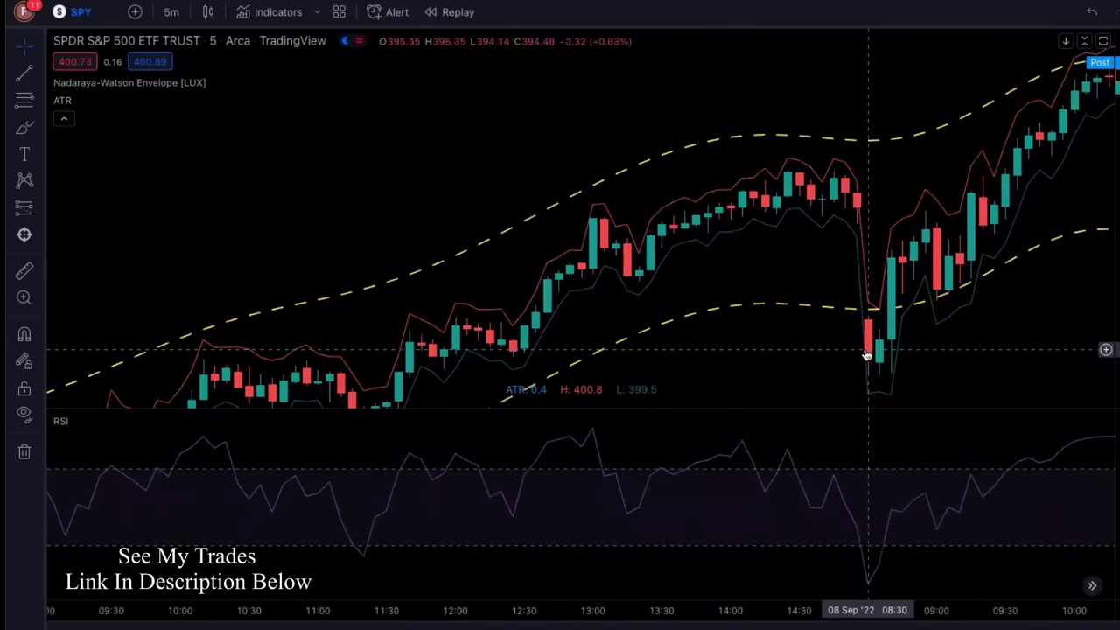
{"action": "scroll", "coordinate": [590, 325], "scroll_direction": "right", "scroll_amount": 5}
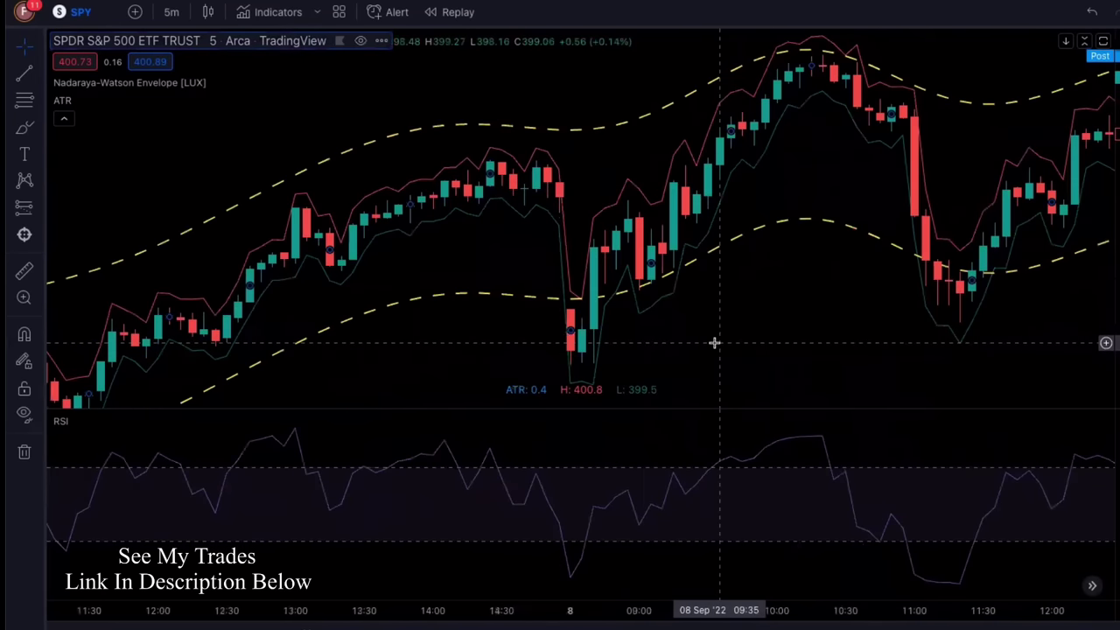
{"action": "scroll", "coordinate": [714, 343], "scroll_direction": "right", "scroll_amount": 6}
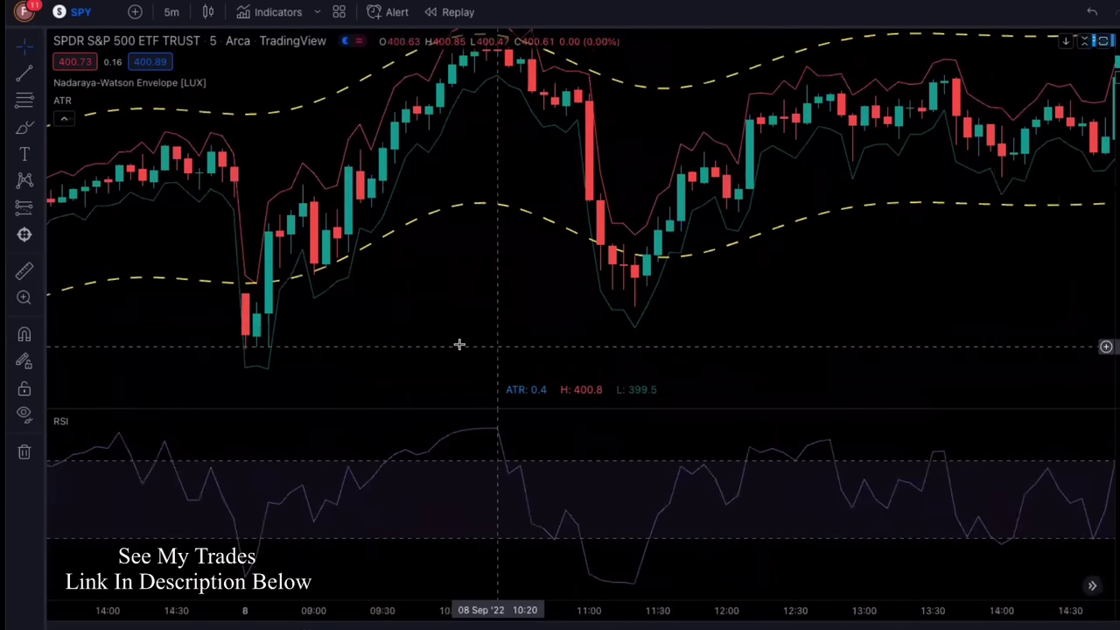
{"action": "scroll", "coordinate": [675, 350], "scroll_direction": "right", "scroll_amount": 6}
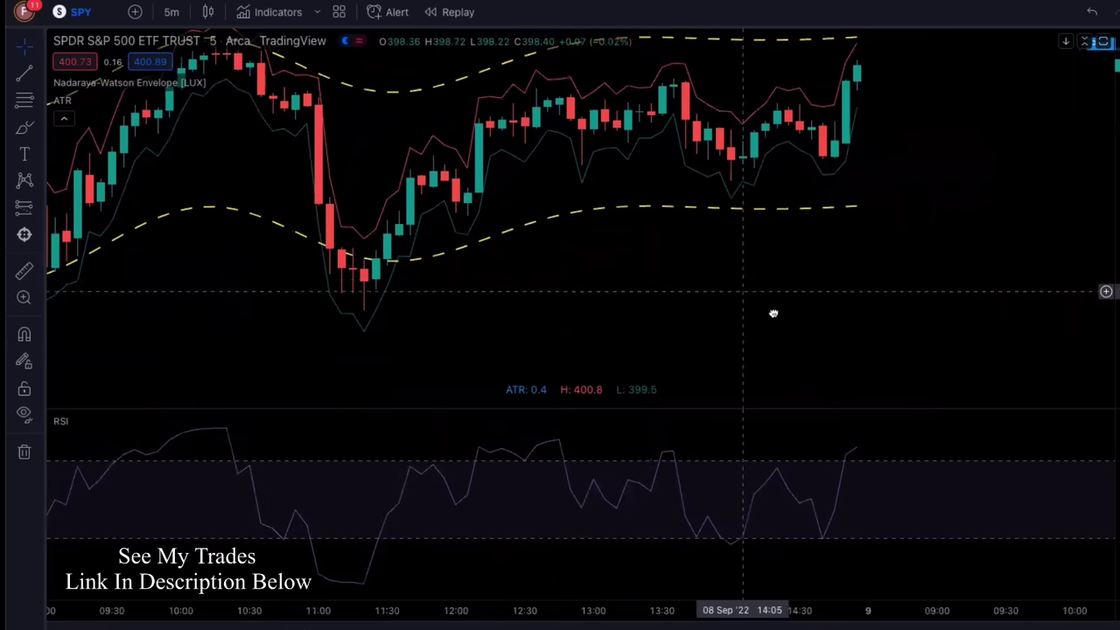
{"action": "left_click_drag", "start_coordinate": [773, 313], "coordinate": [836, 338]}
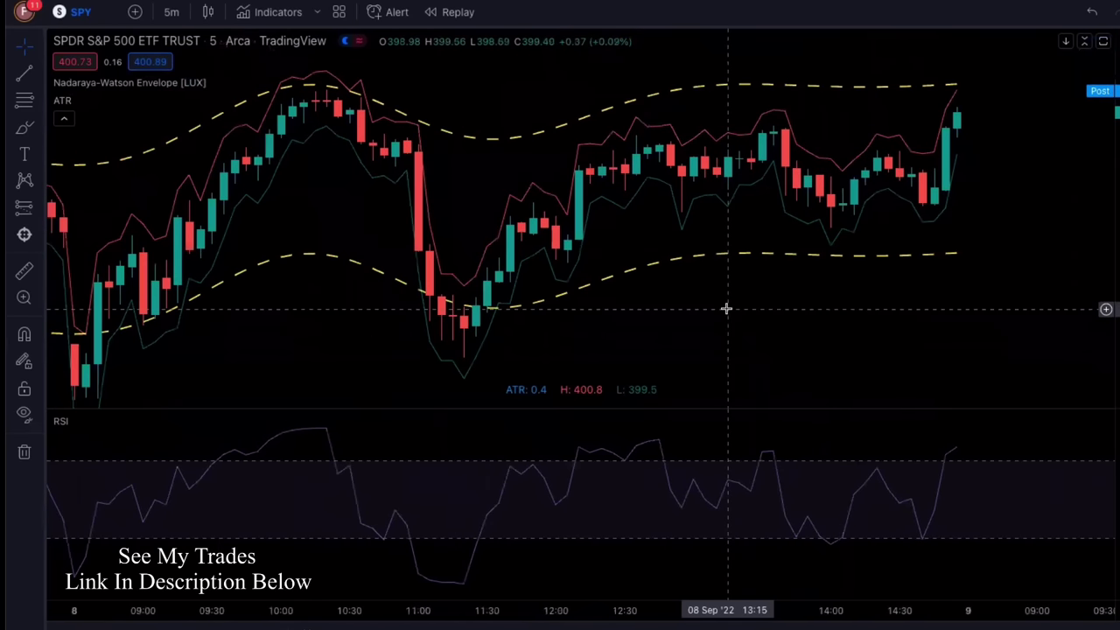
{"action": "left_click_drag", "start_coordinate": [726, 307], "coordinate": [841, 308]}
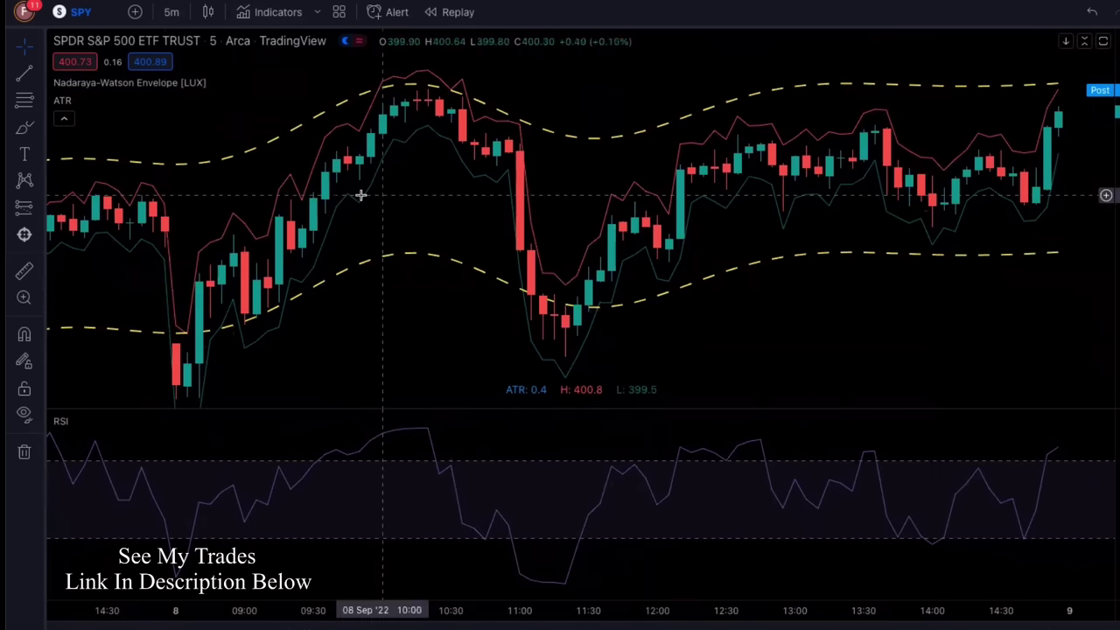
Remove the Nadaraya-Watson Envelope [LUX], ATR and RSI indicators from the SPY chart
{"action": "mouse_move", "coordinate": [160, 84]}
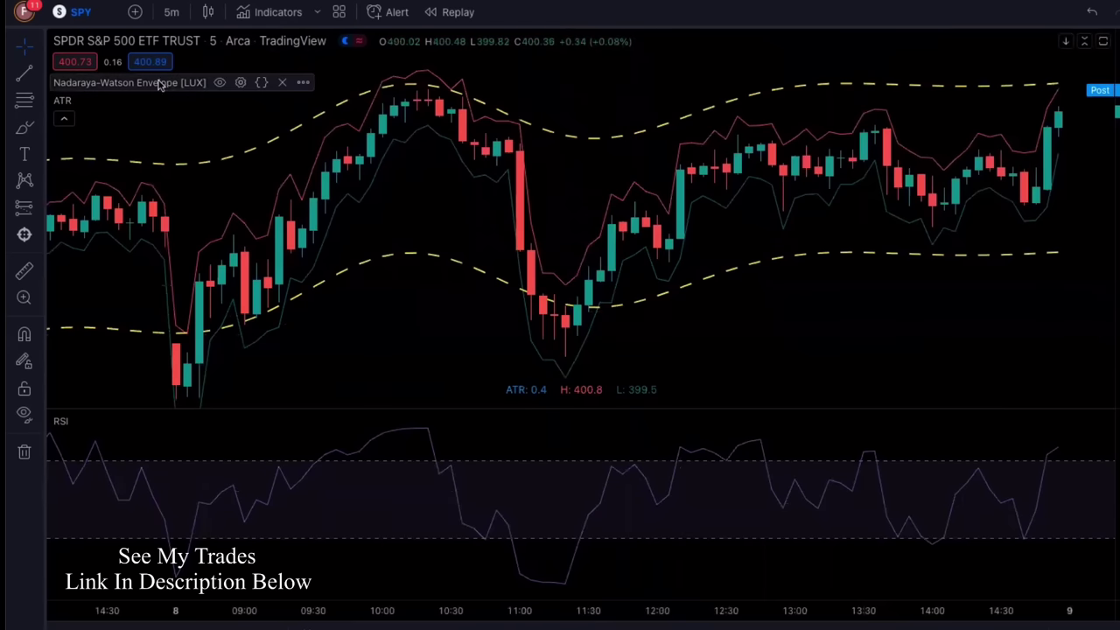
{"action": "left_click", "coordinate": [281, 82]}
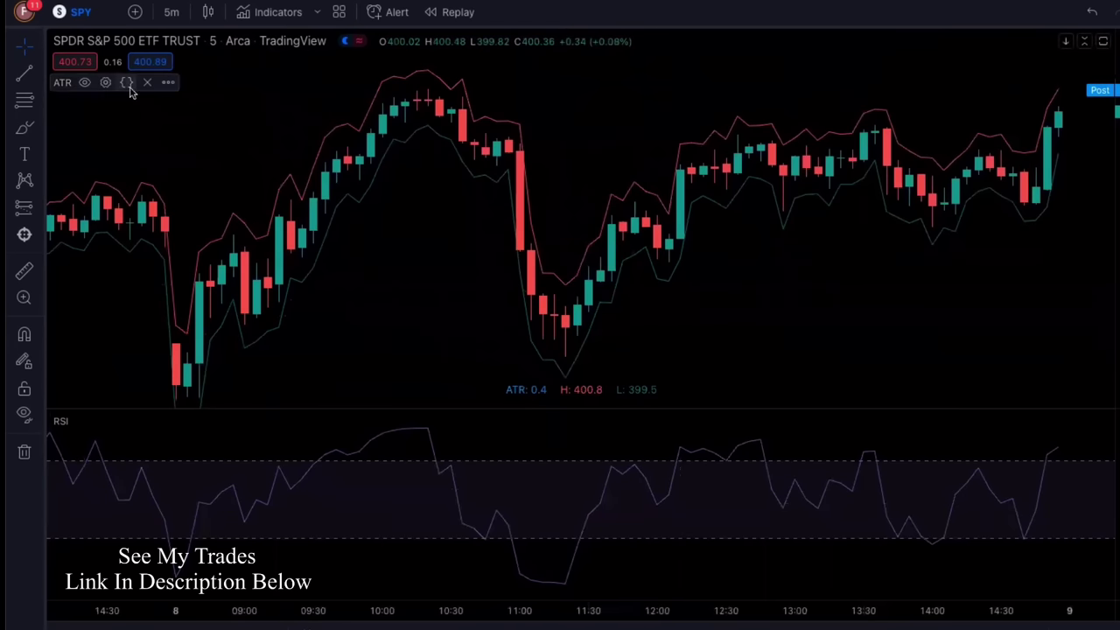
{"action": "left_click", "coordinate": [147, 82]}
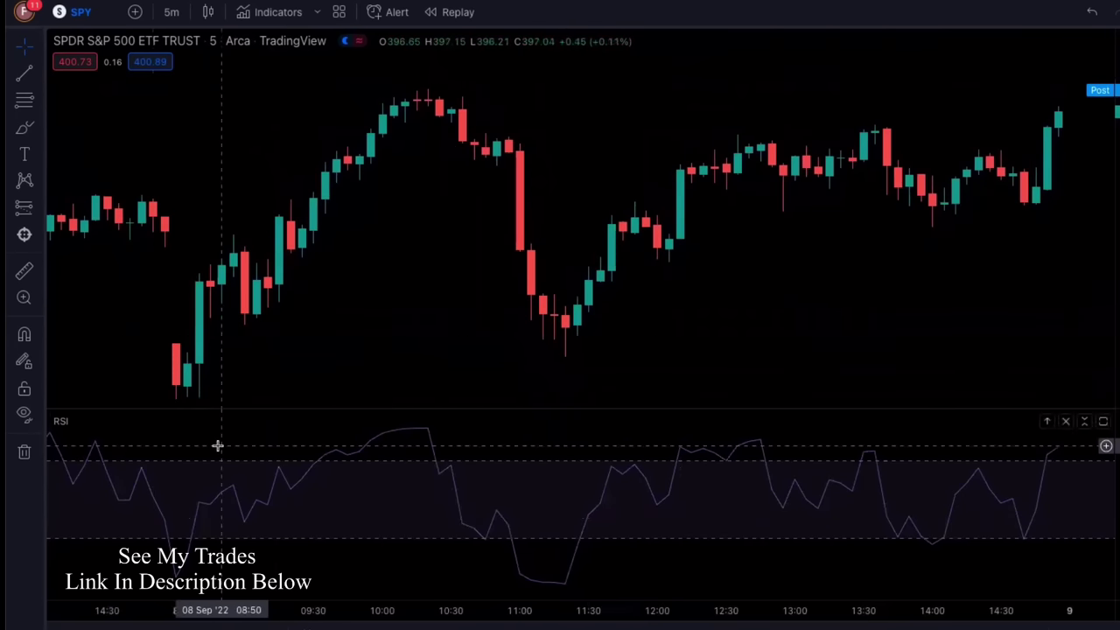
{"action": "mouse_move", "coordinate": [72, 423]}
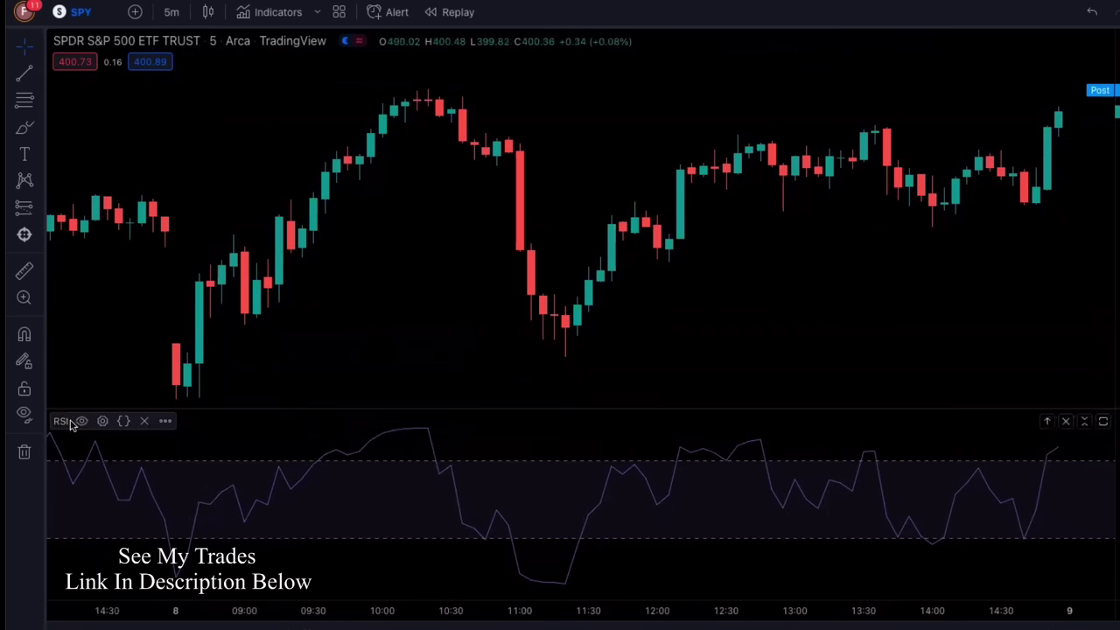
{"action": "left_click", "coordinate": [145, 421]}
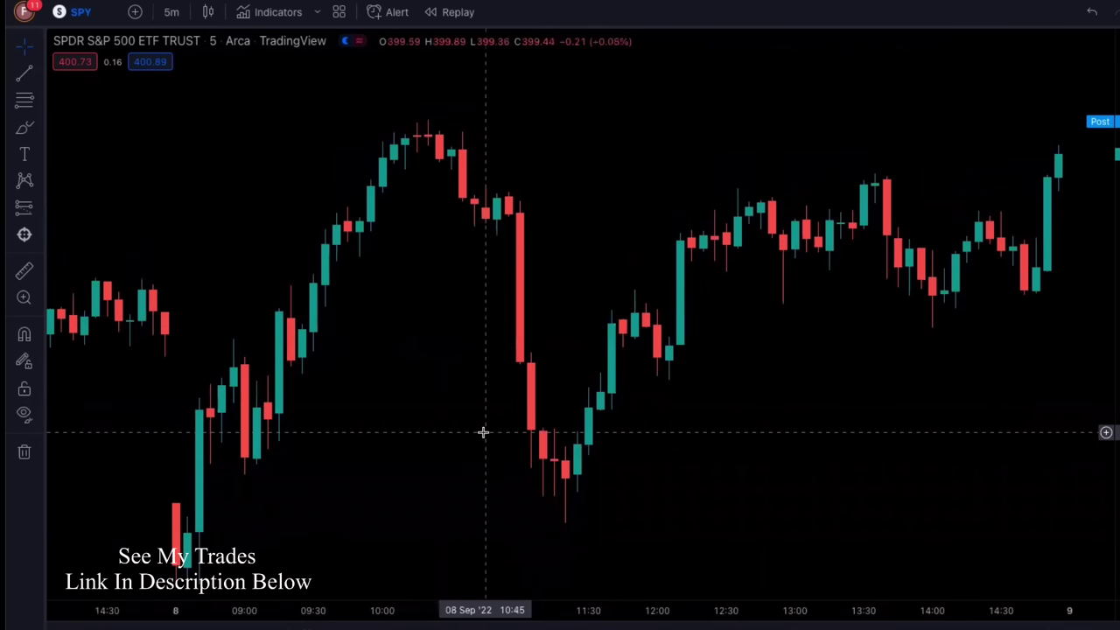
Find the Nadaraya-Watson Envelope [LUX] community script by LuxAlgo and add it to the SPY chart
{"action": "mouse_move", "coordinate": [185, 44]}
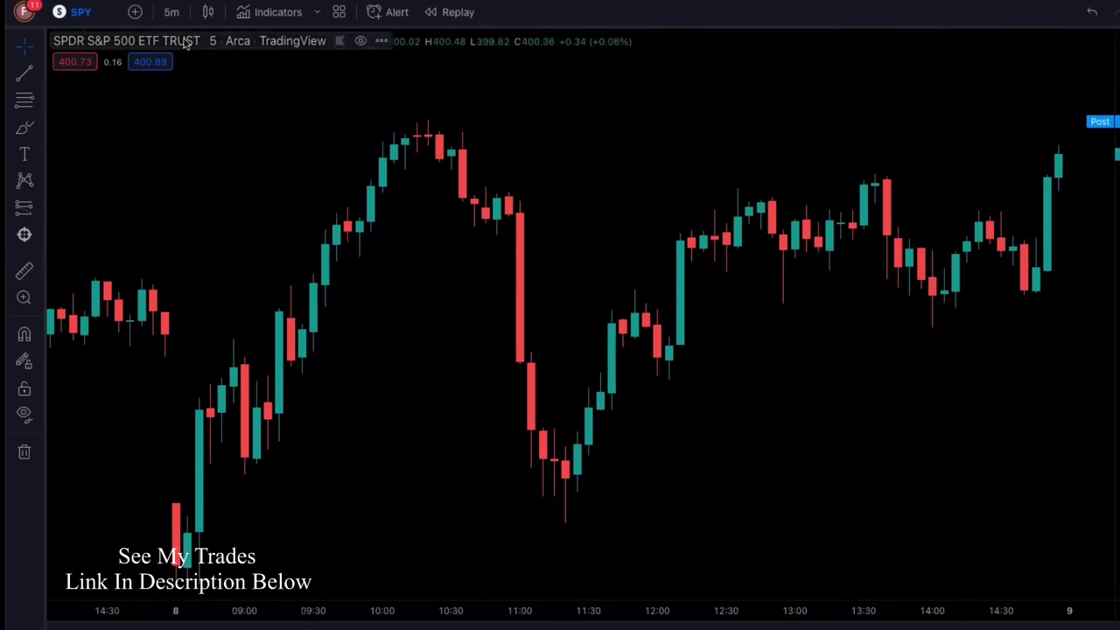
{"action": "left_click", "coordinate": [255, 21]}
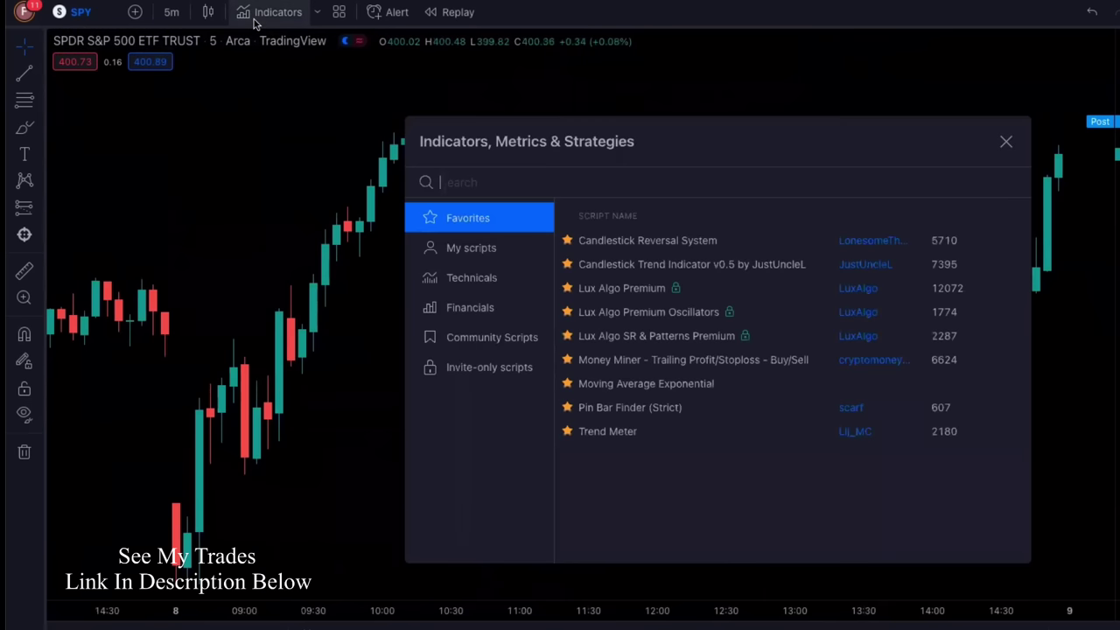
{"action": "type", "text": "nadar"}
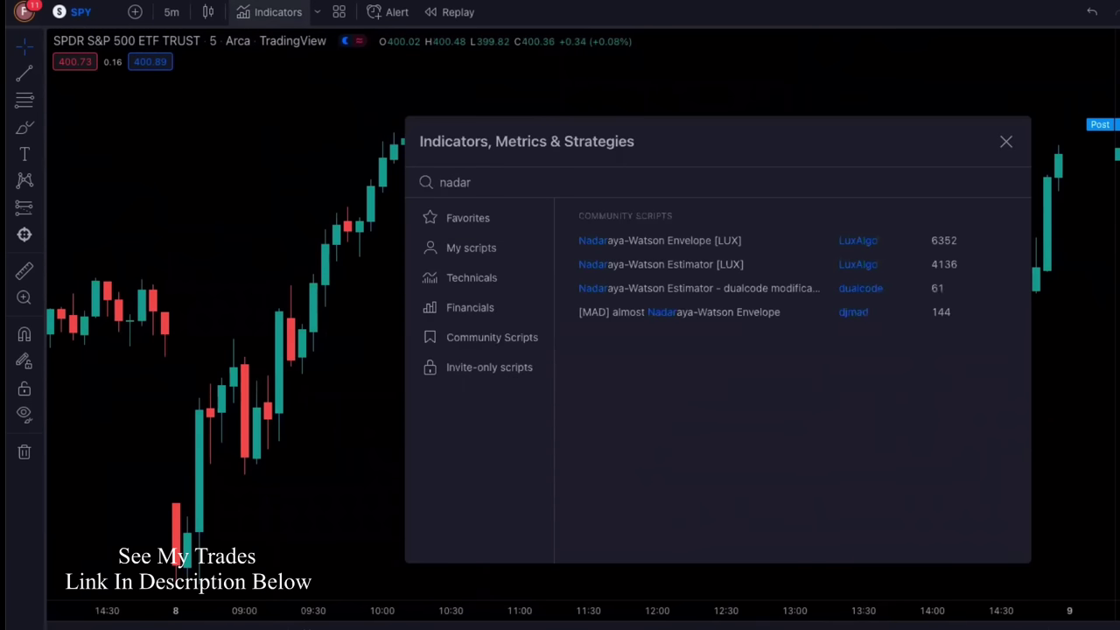
{"action": "type", "text": "ay"}
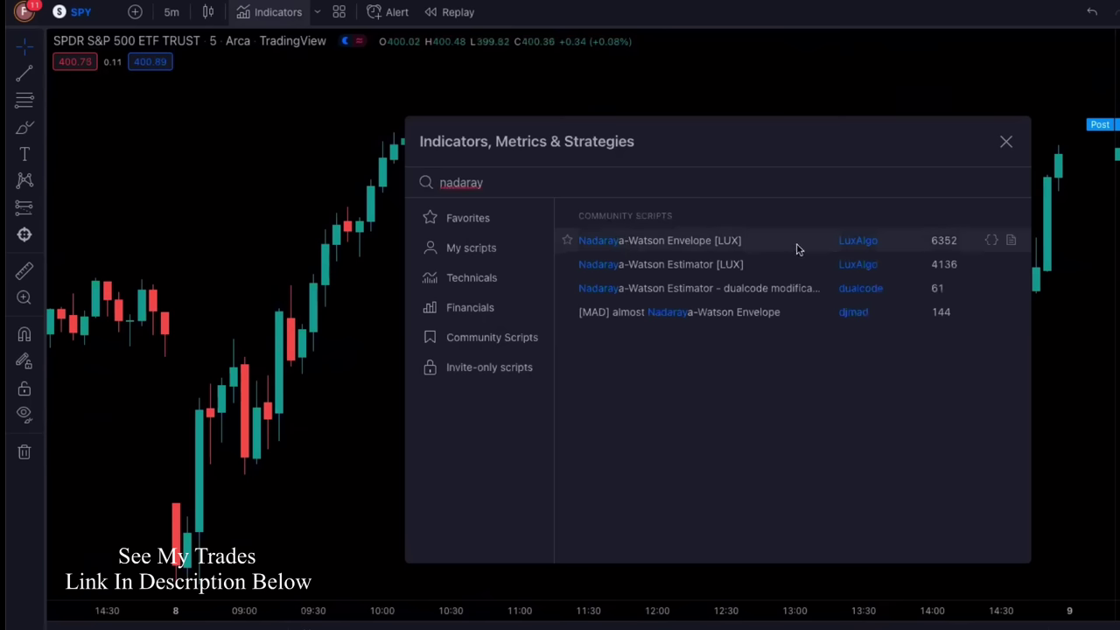
{"action": "left_click", "coordinate": [610, 243]}
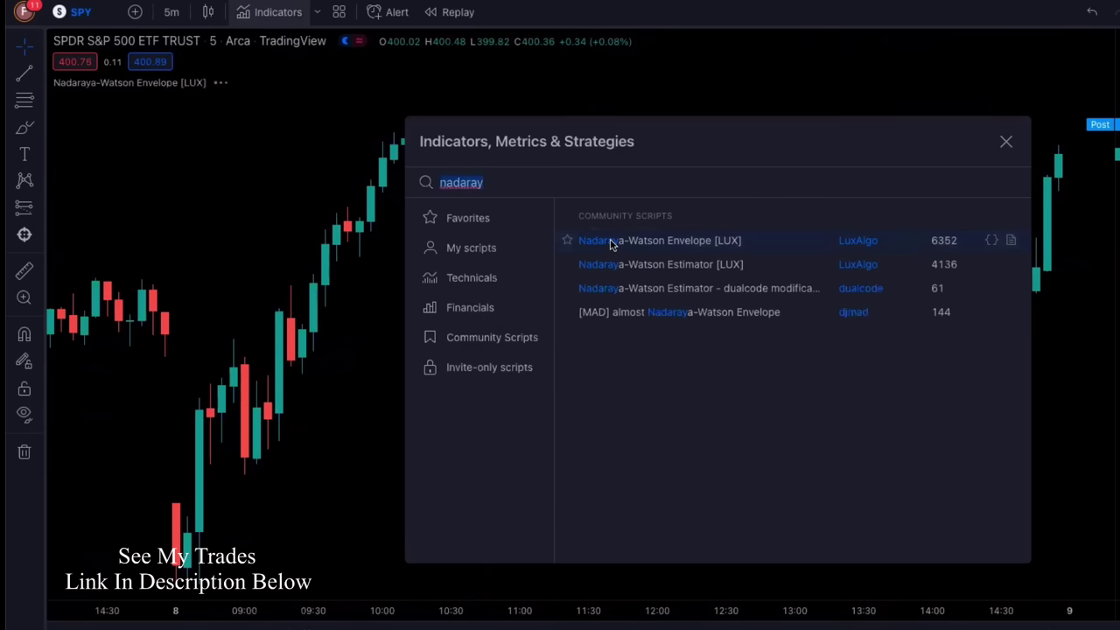
{"action": "left_click", "coordinate": [1006, 144]}
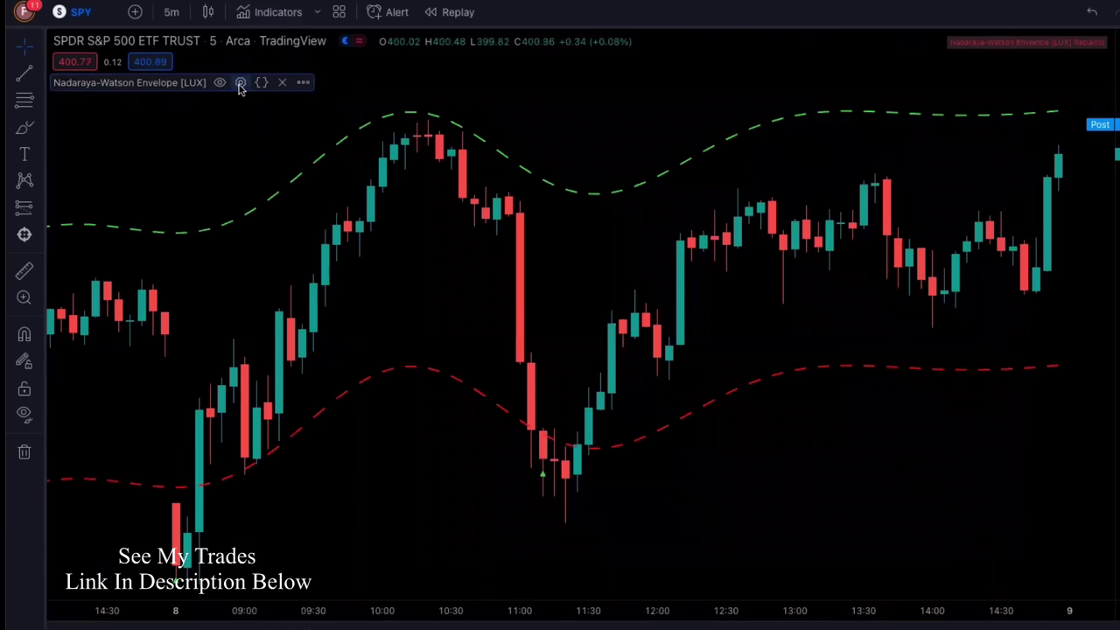
Turn off the labels and tables in the Nadaraya-Watson Envelope's style settings, leaving only the lines
{"action": "left_click", "coordinate": [241, 85]}
{"action": "left_click", "coordinate": [654, 218]}
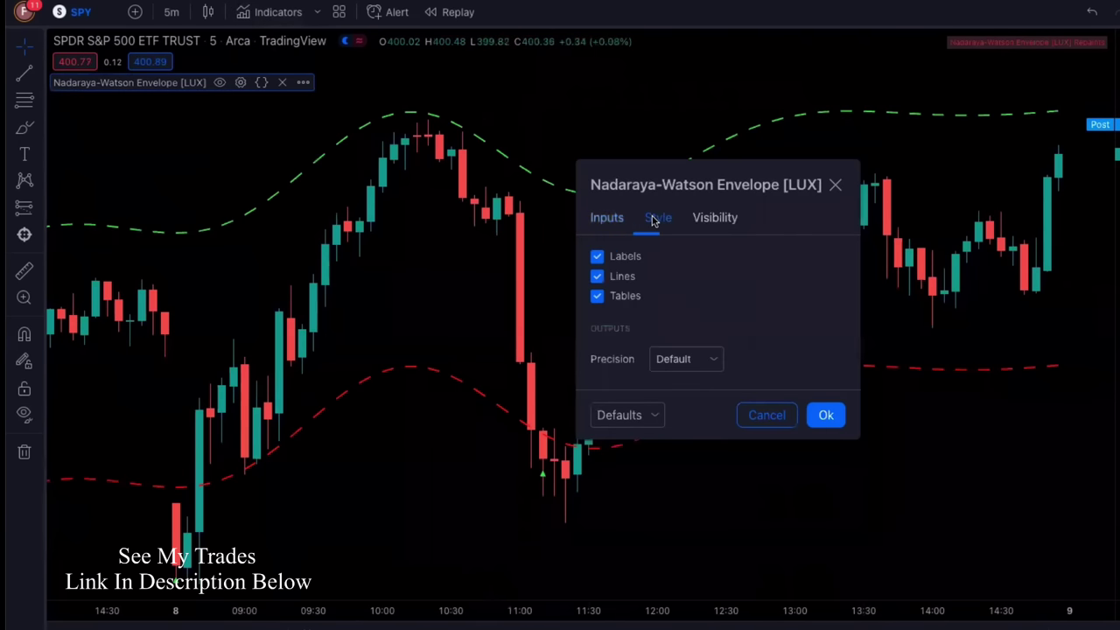
{"action": "left_click", "coordinate": [597, 257]}
{"action": "left_click", "coordinate": [596, 298]}
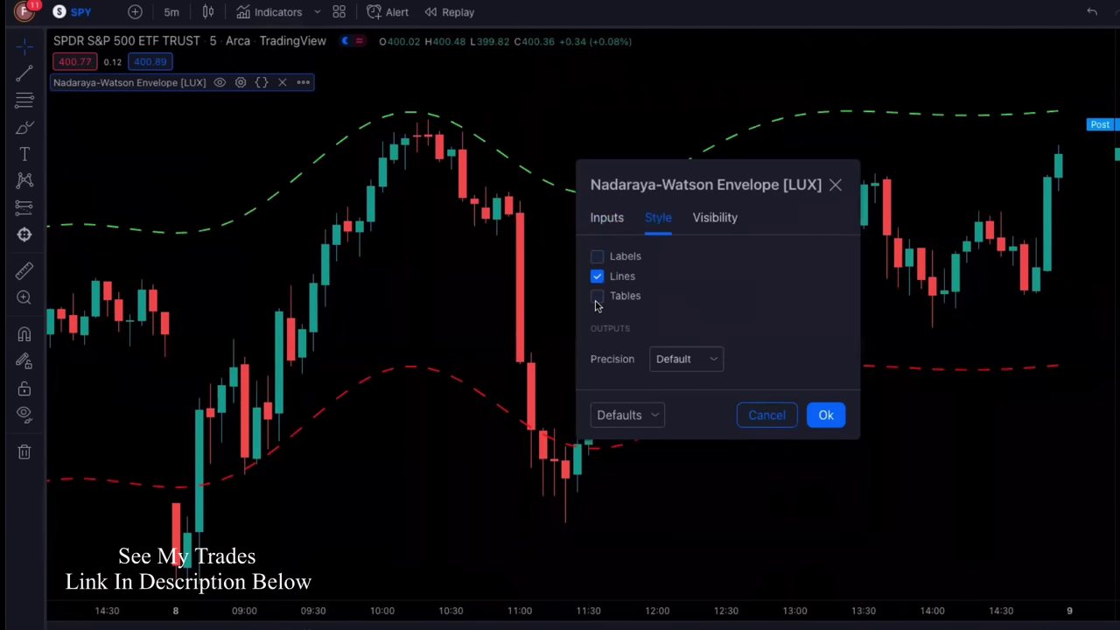
Set both Nadaraya-Watson Envelope line colors to yellow and apply the indicator settings
{"action": "left_click", "coordinate": [616, 224]}
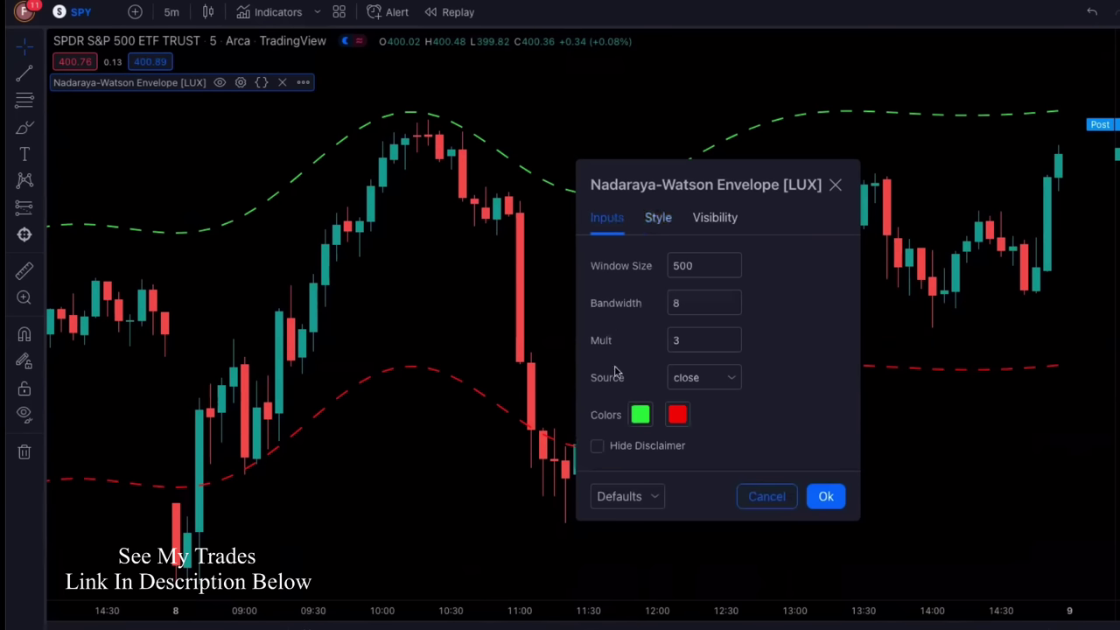
{"action": "left_click", "coordinate": [639, 416]}
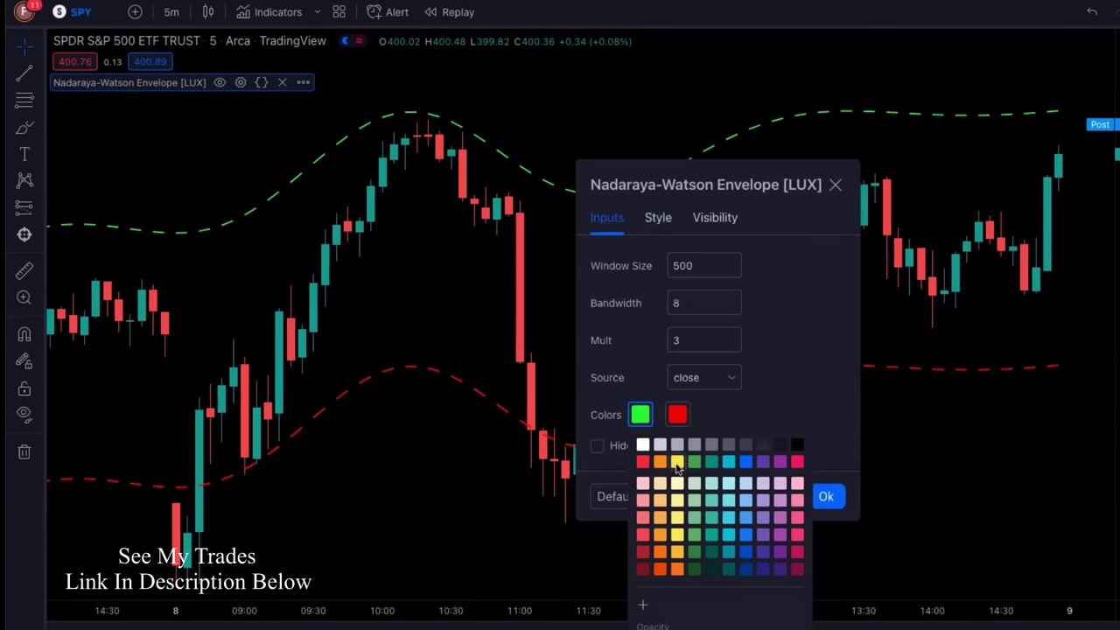
{"action": "left_click", "coordinate": [679, 464]}
{"action": "left_click", "coordinate": [677, 415]}
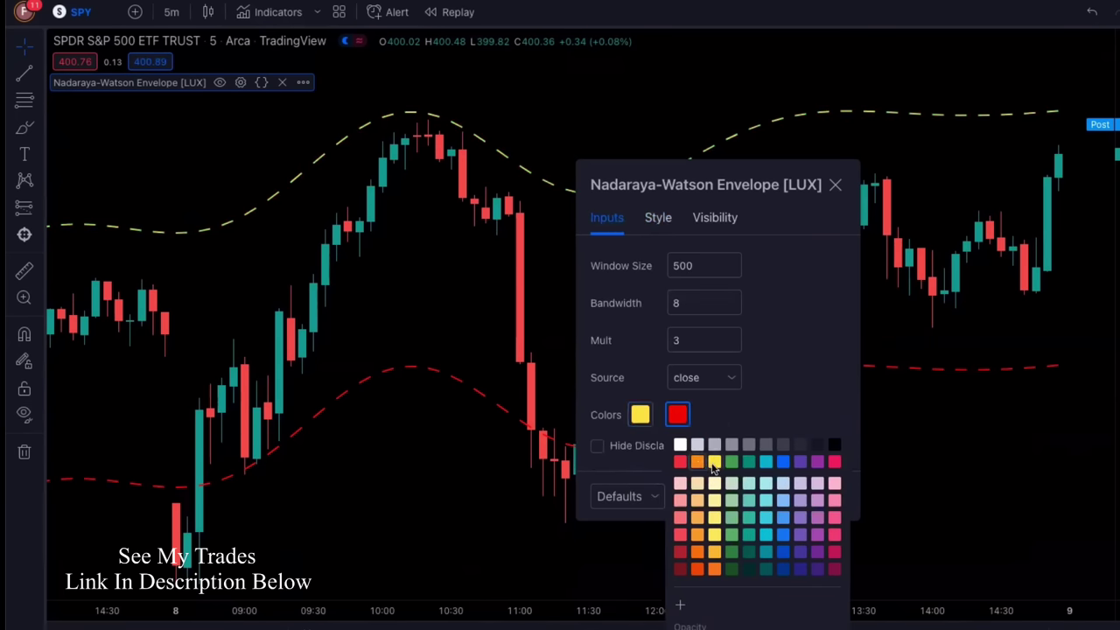
{"action": "left_click", "coordinate": [714, 462]}
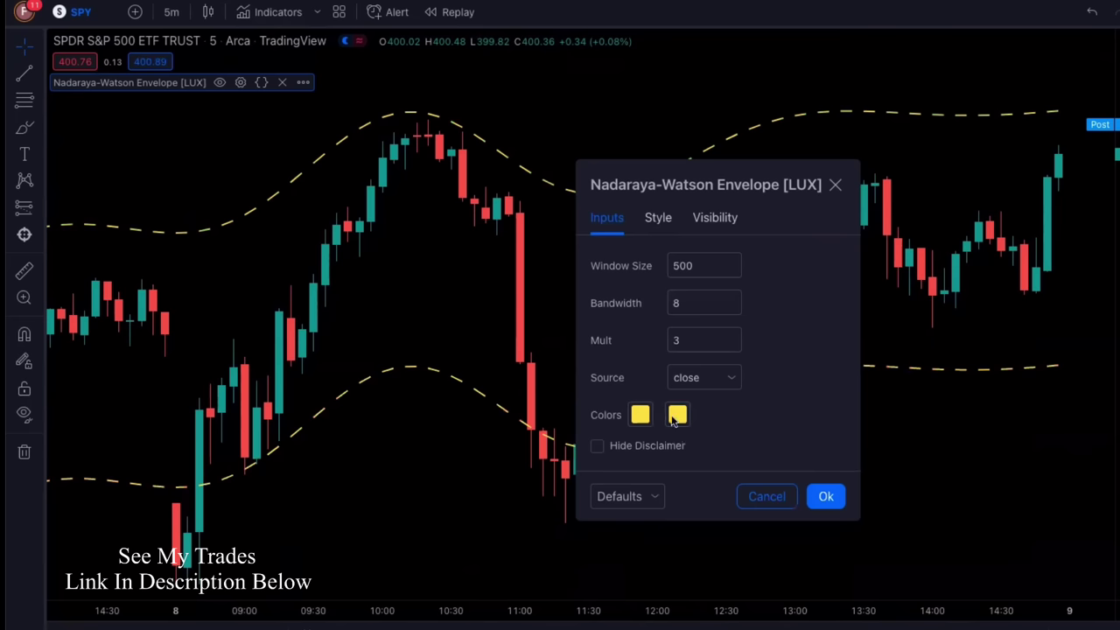
{"action": "left_click", "coordinate": [826, 498]}
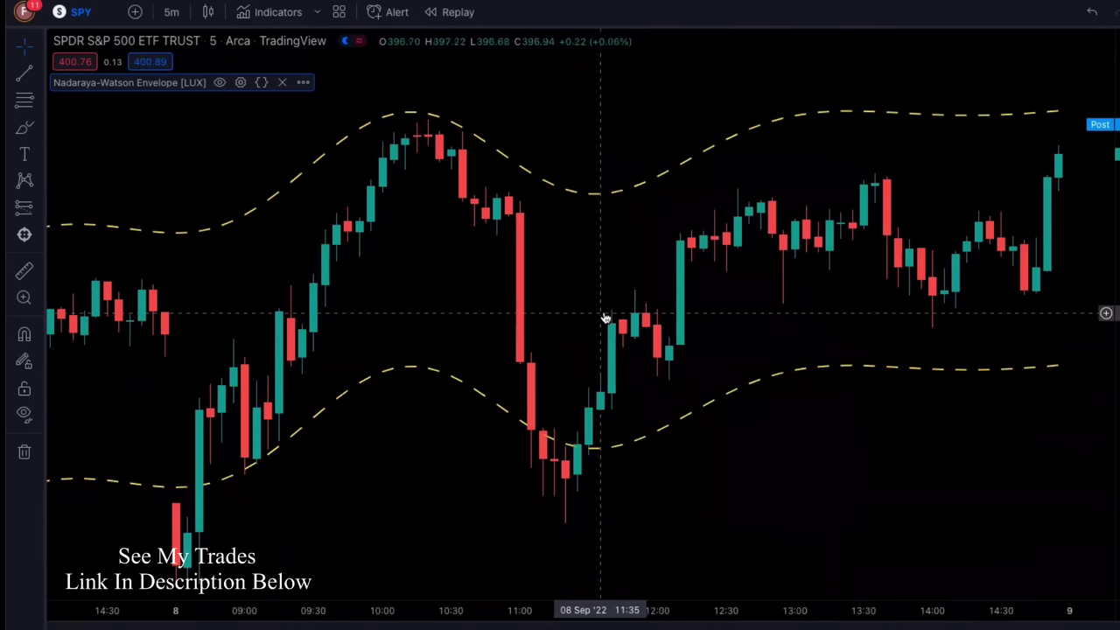
Add the ATR Stop Loss Finder indicator by veryfid to the chart and set its multiplier to 0.5
{"action": "left_click", "coordinate": [260, 21]}
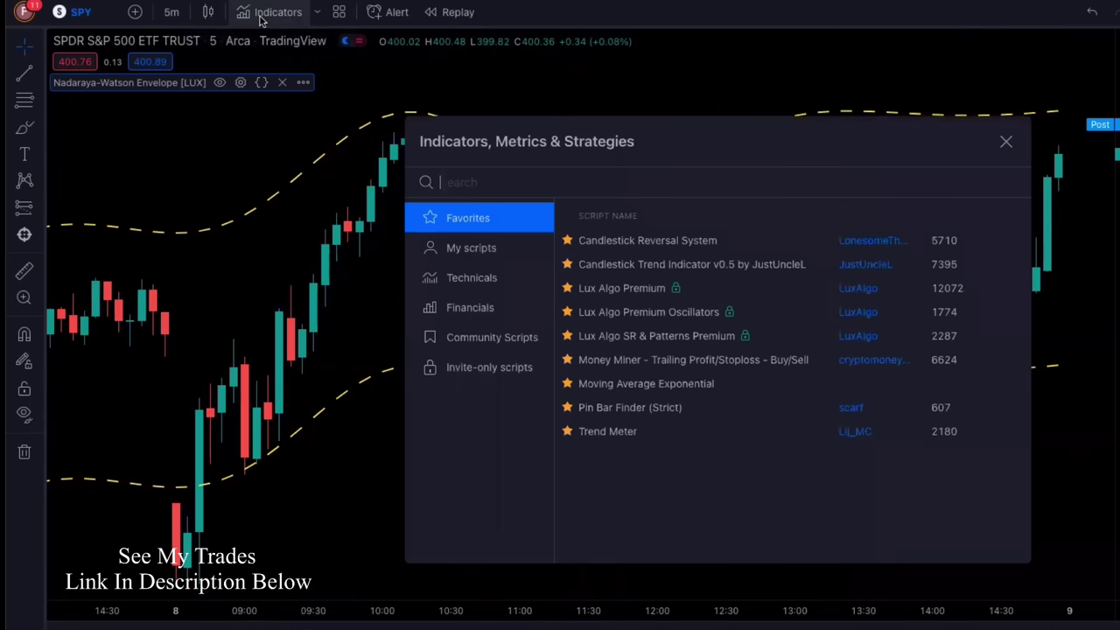
{"action": "type", "text": "atr stop"}
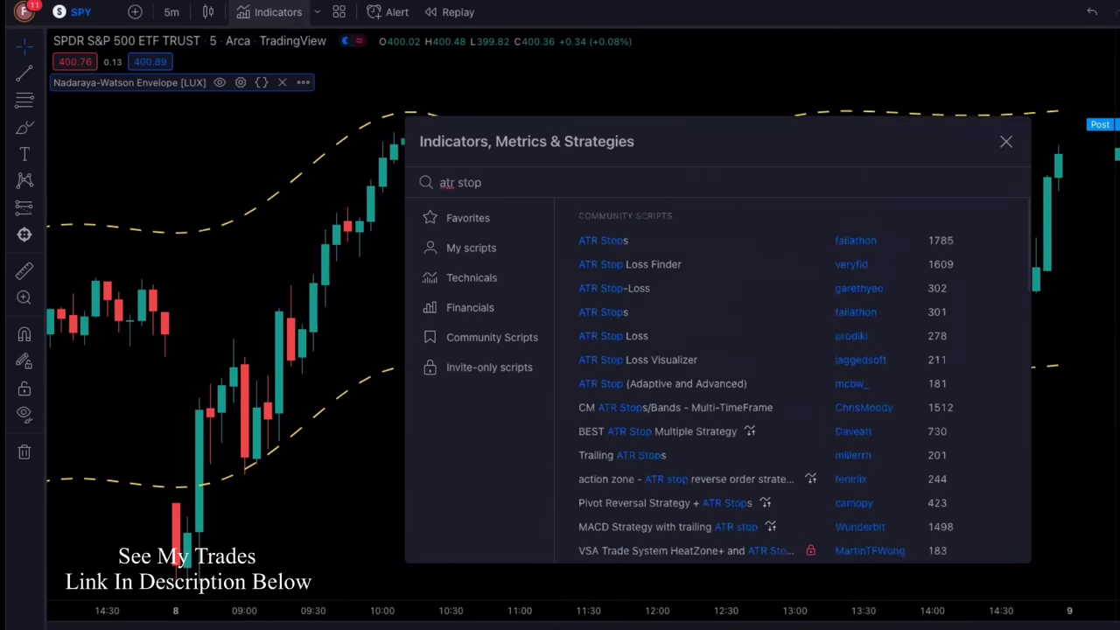
{"action": "type", "text": " loss f"}
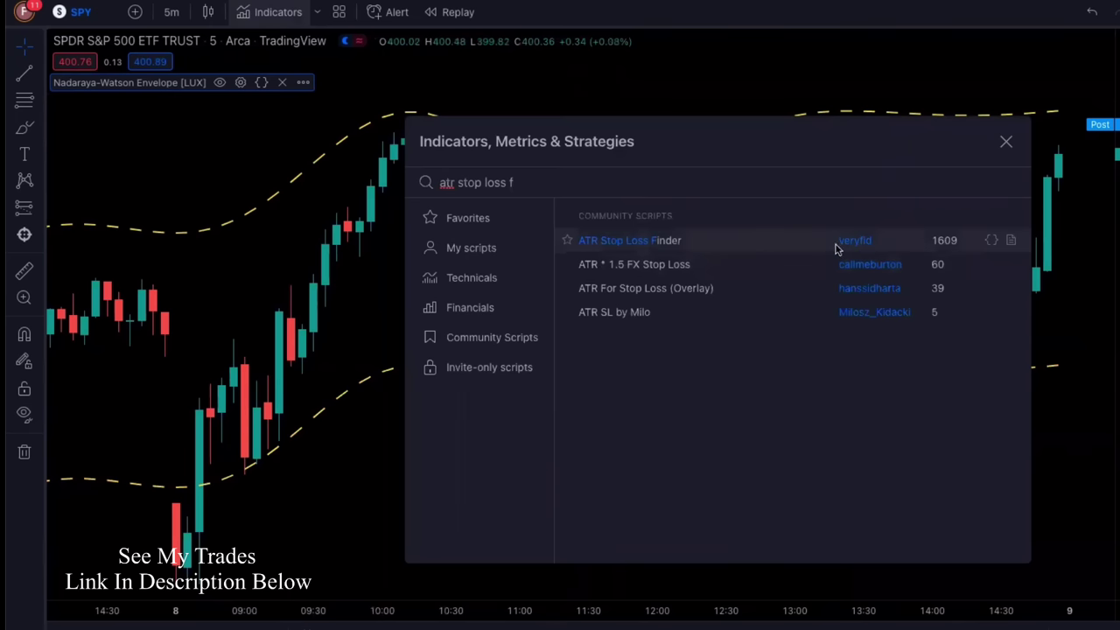
{"action": "left_click", "coordinate": [641, 243]}
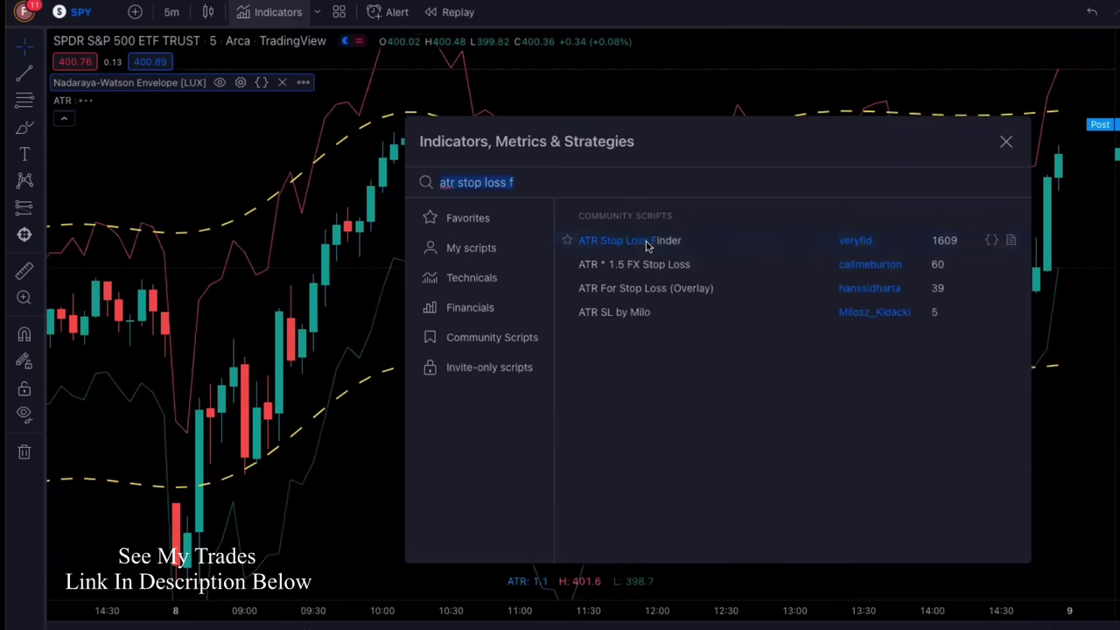
{"action": "left_click", "coordinate": [1008, 141]}
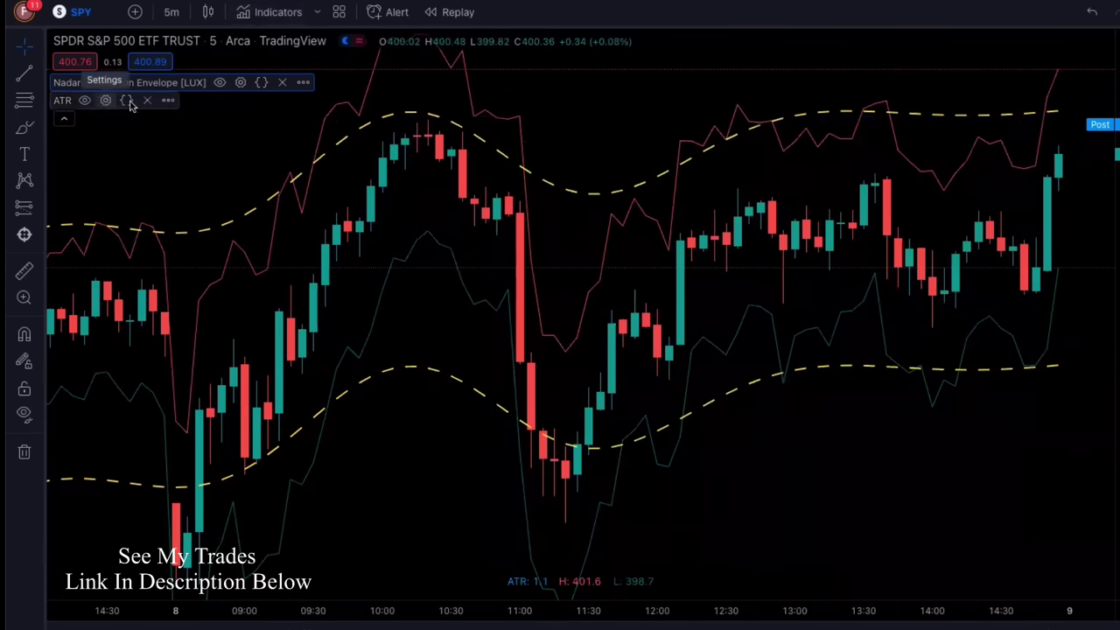
{"action": "left_click", "coordinate": [105, 100]}
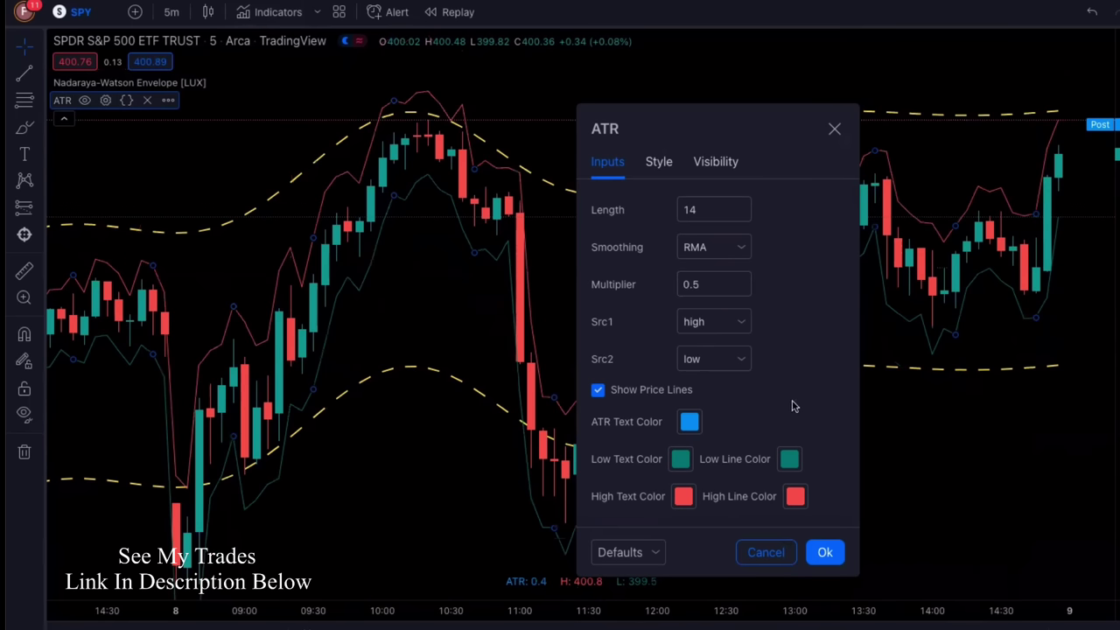
{"action": "left_click", "coordinate": [825, 554]}
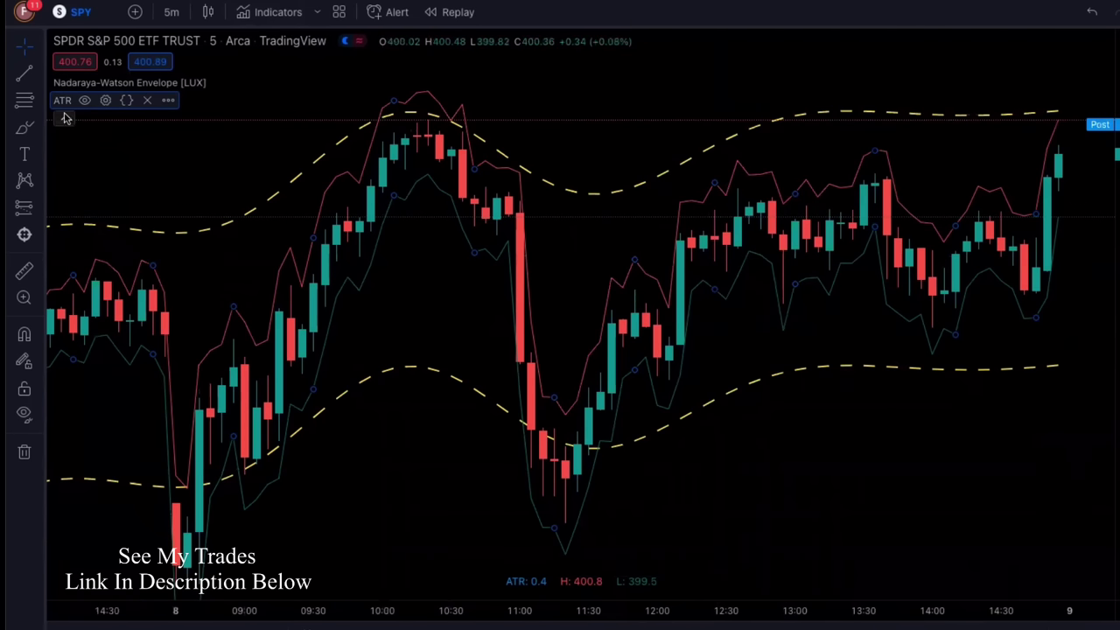
Find the Relative Strength Index among the technical indicators and add it to the SPY chart
{"action": "left_click", "coordinate": [263, 12]}
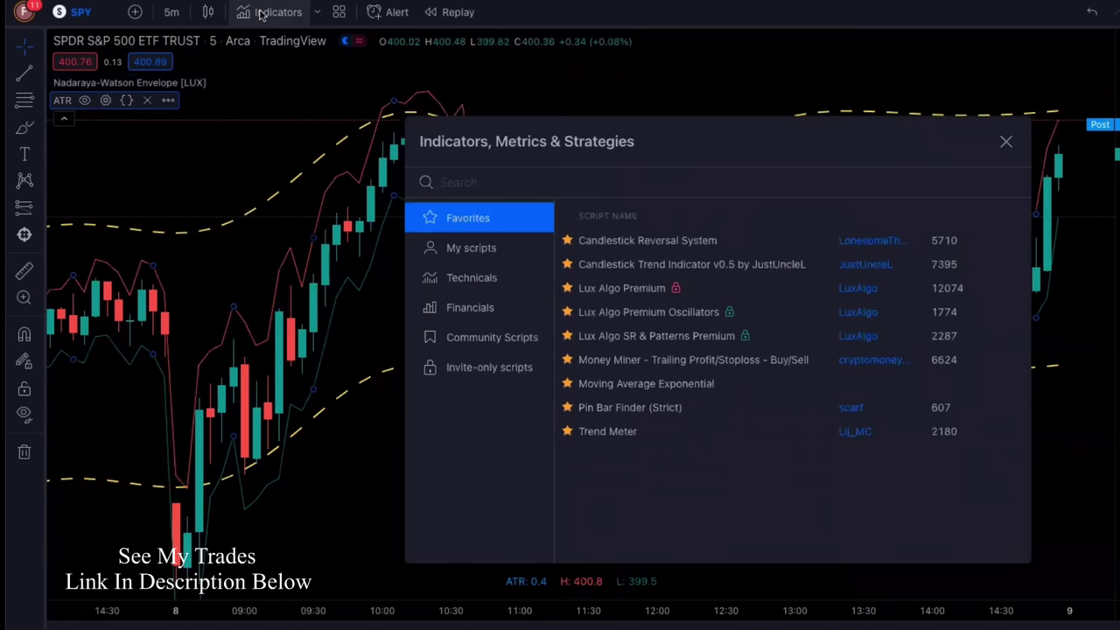
{"action": "type", "text": "rsi"}
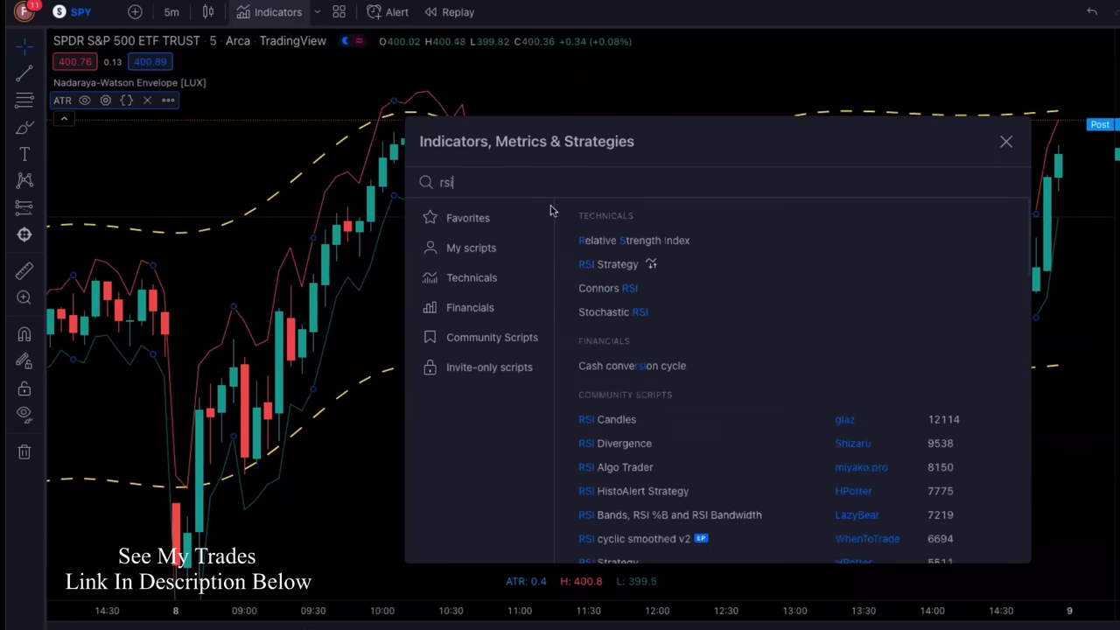
{"action": "left_click", "coordinate": [648, 248]}
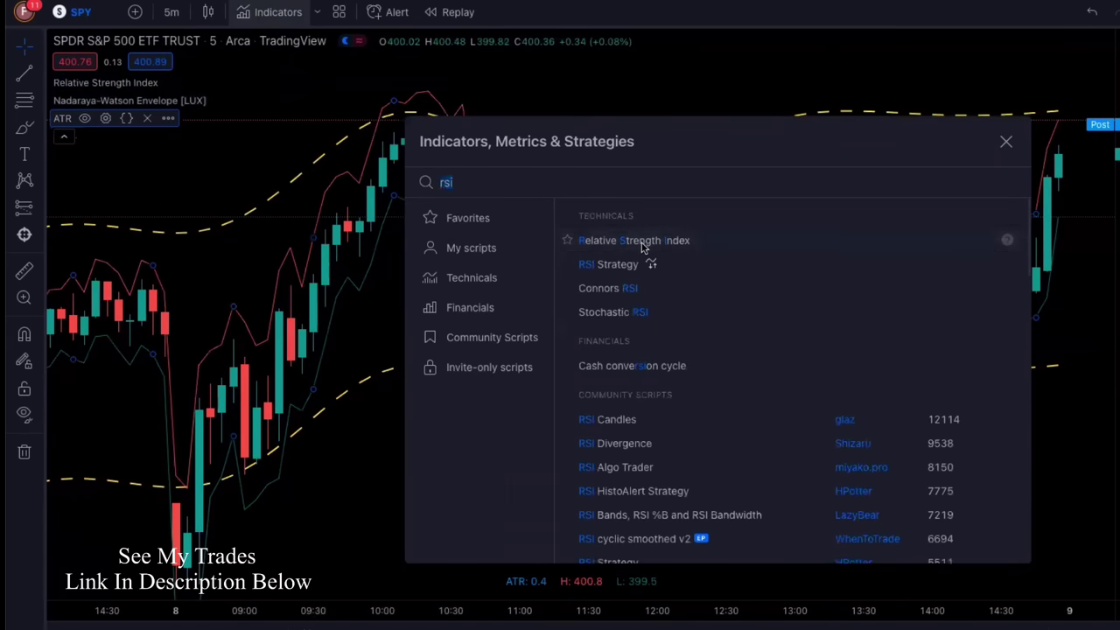
{"action": "left_click", "coordinate": [1005, 143]}
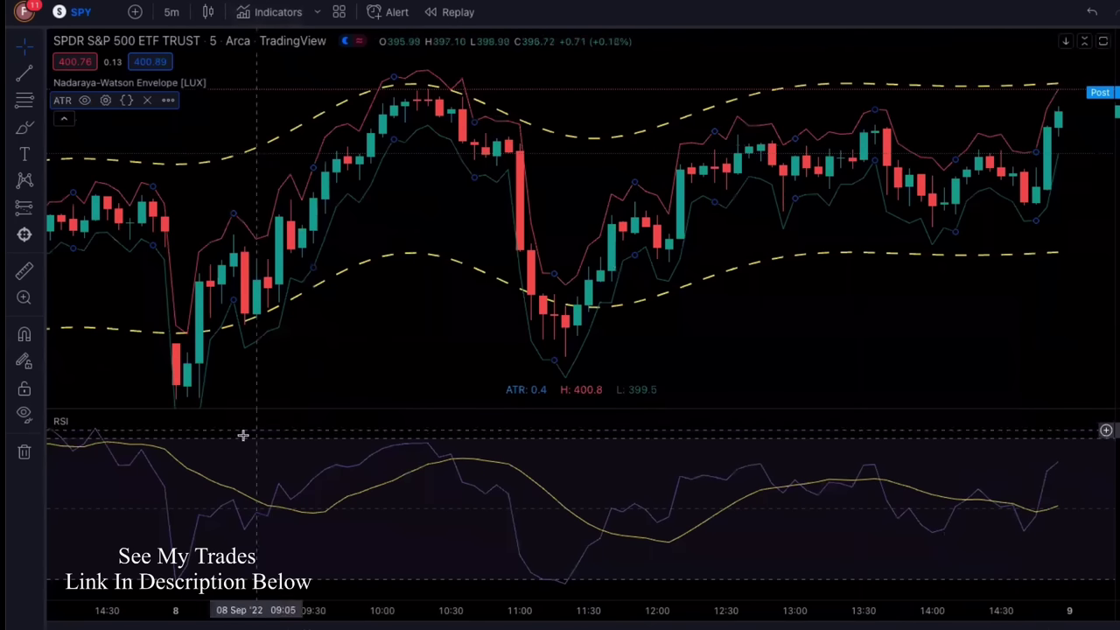
Set the RSI indicator's RSI length to 5 in its input settings
{"action": "mouse_move", "coordinate": [61, 424]}
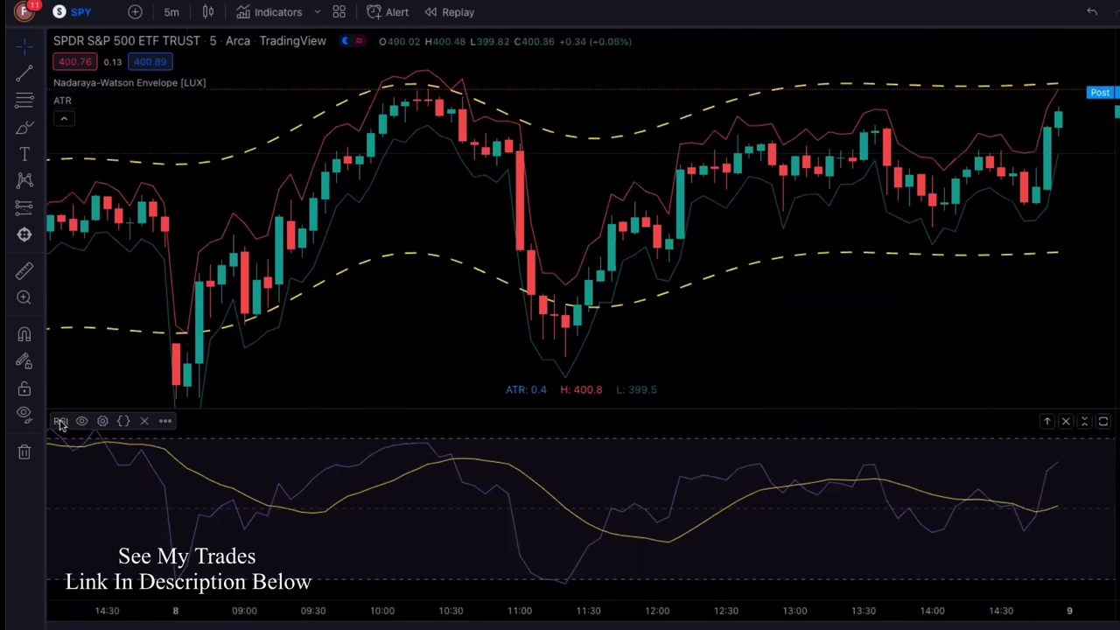
{"action": "left_click", "coordinate": [101, 421]}
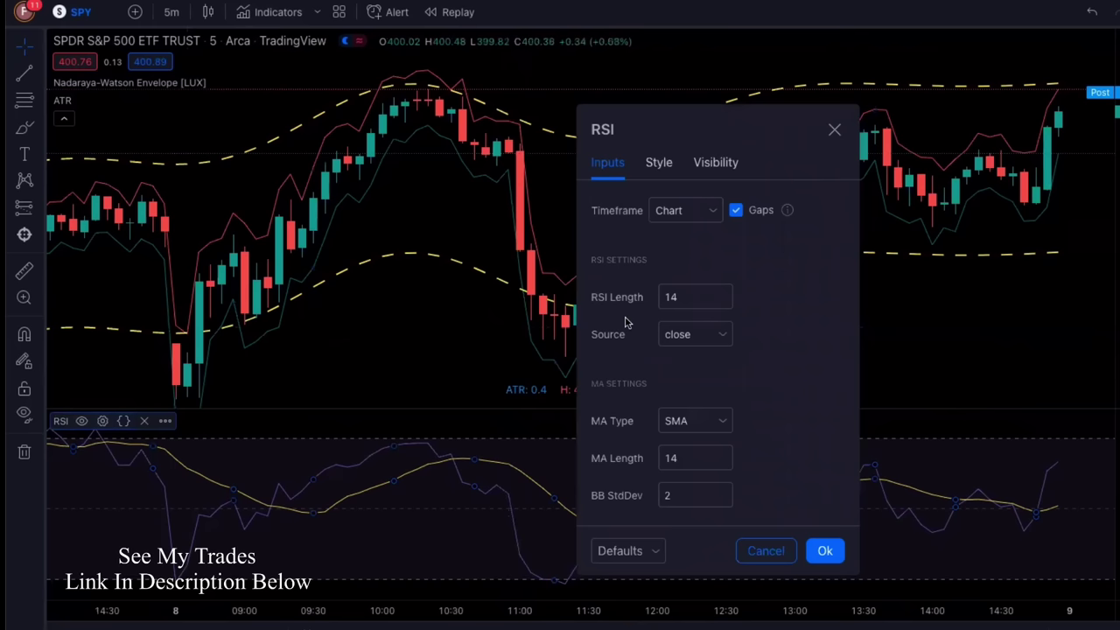
{"action": "left_click_drag", "start_coordinate": [674, 302], "coordinate": [643, 302]}
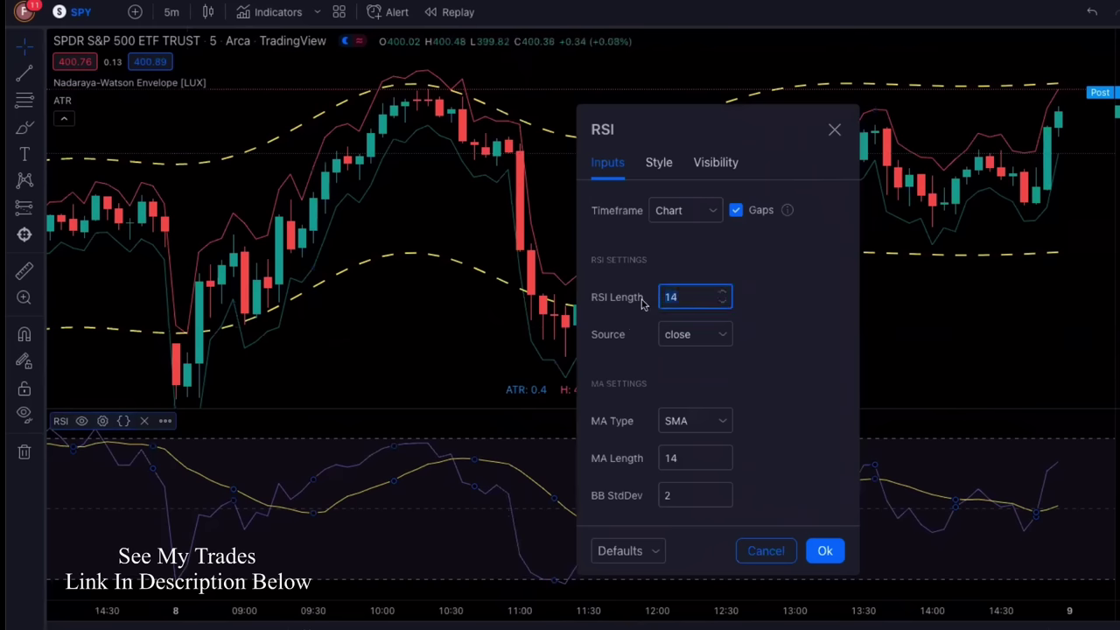
{"action": "left_click", "coordinate": [643, 243]}
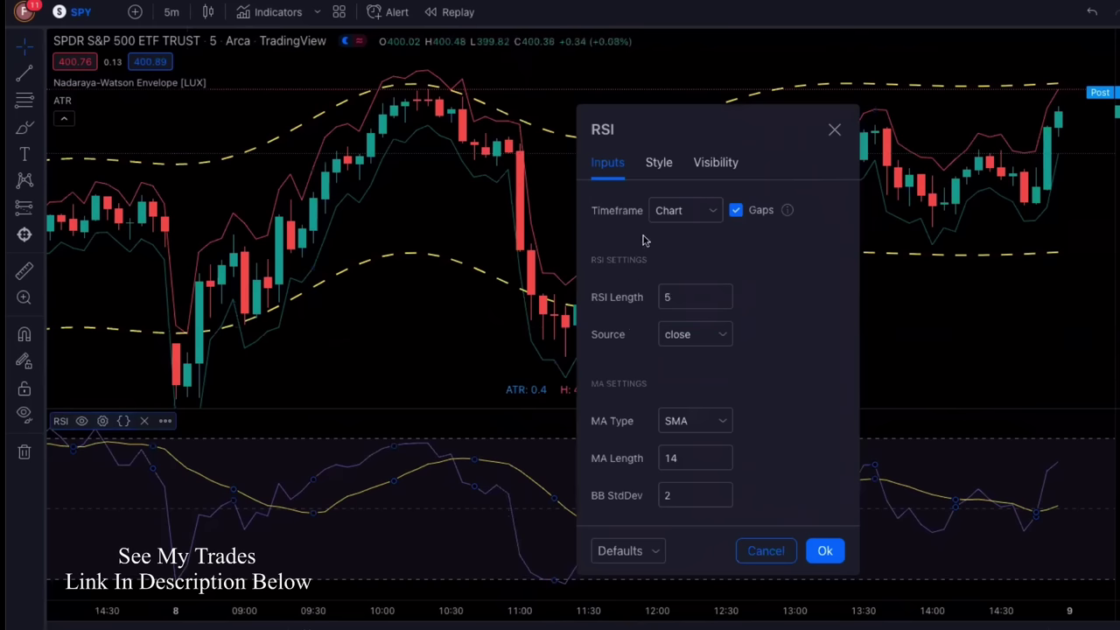
Turn off the RSI-based MA and the RSI Middle Band in the RSI style settings and close the settings
{"action": "left_click", "coordinate": [655, 164]}
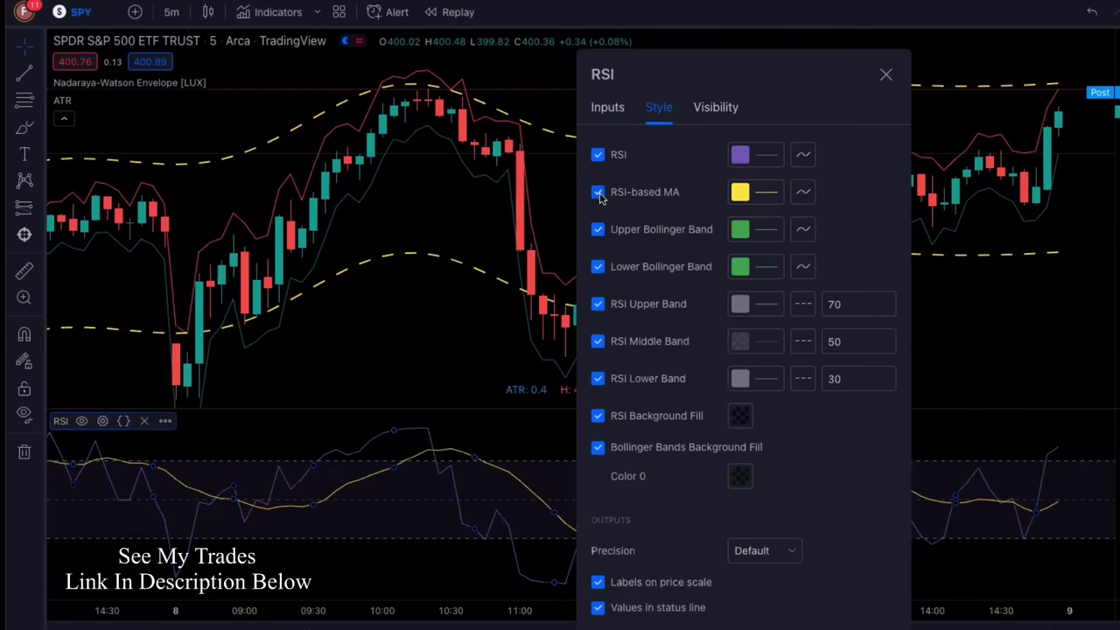
{"action": "left_click", "coordinate": [598, 193]}
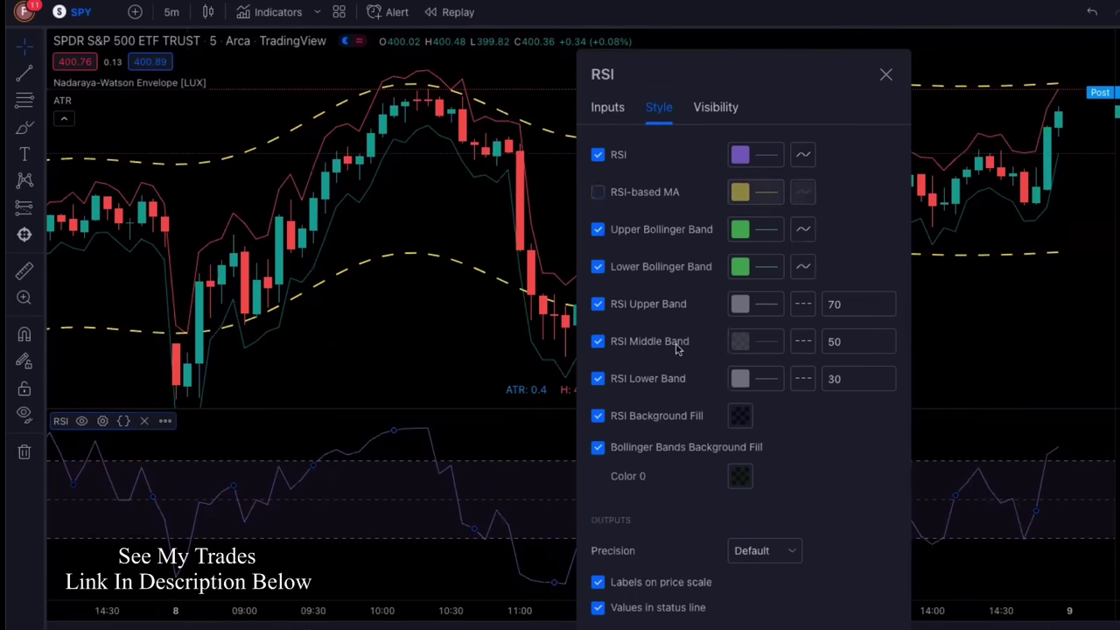
{"action": "left_click", "coordinate": [598, 343]}
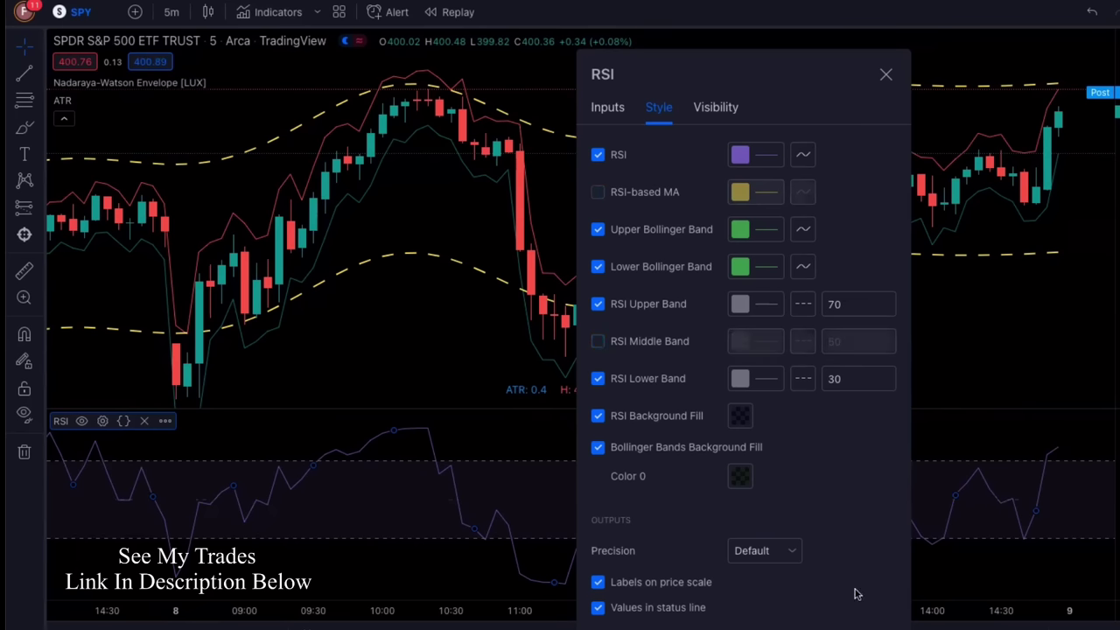
{"action": "key", "text": "Escape"}
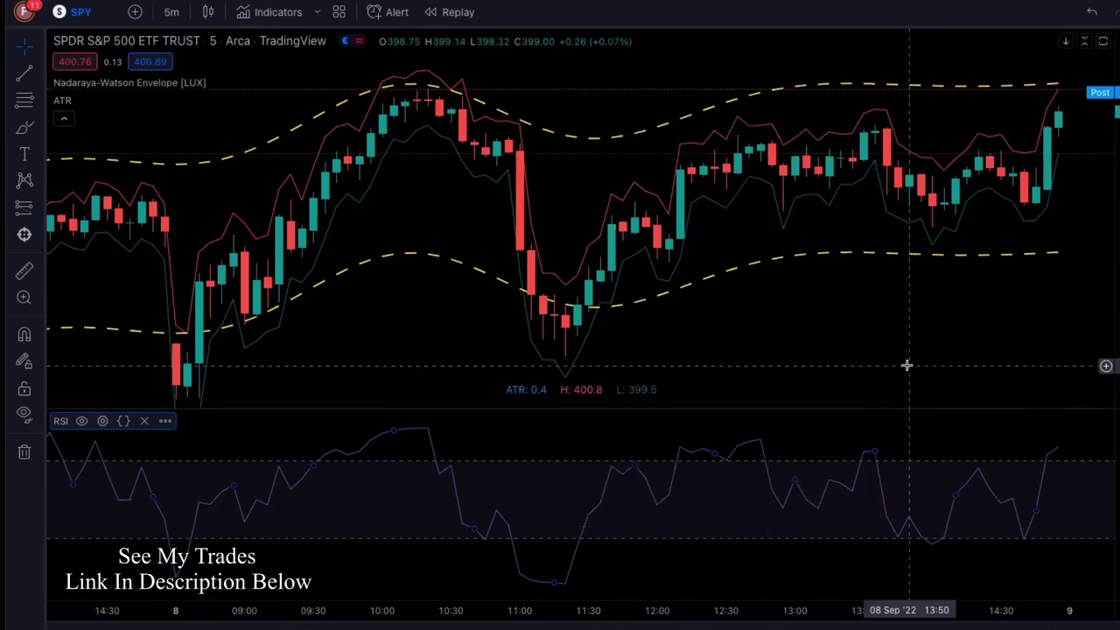
Place a long position at the 11:25 candle on 8 September and set its stop 1.13 below entry, at the lower ATR line
{"action": "left_click_drag", "start_coordinate": [905, 366], "coordinate": [901, 385]}
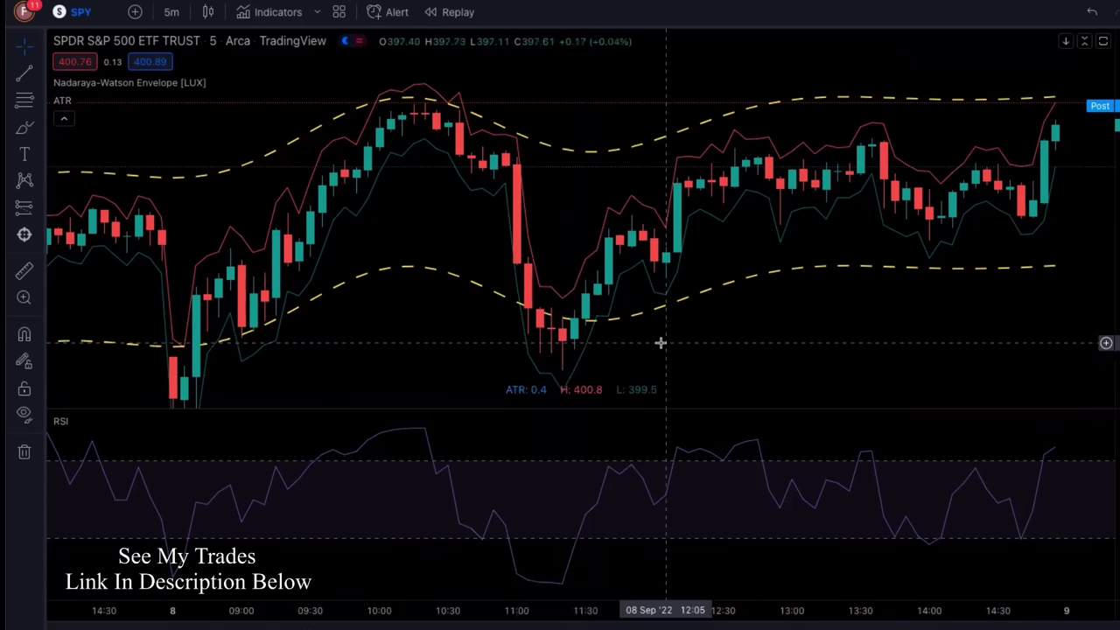
{"action": "left_click_drag", "start_coordinate": [660, 342], "coordinate": [680, 321]}
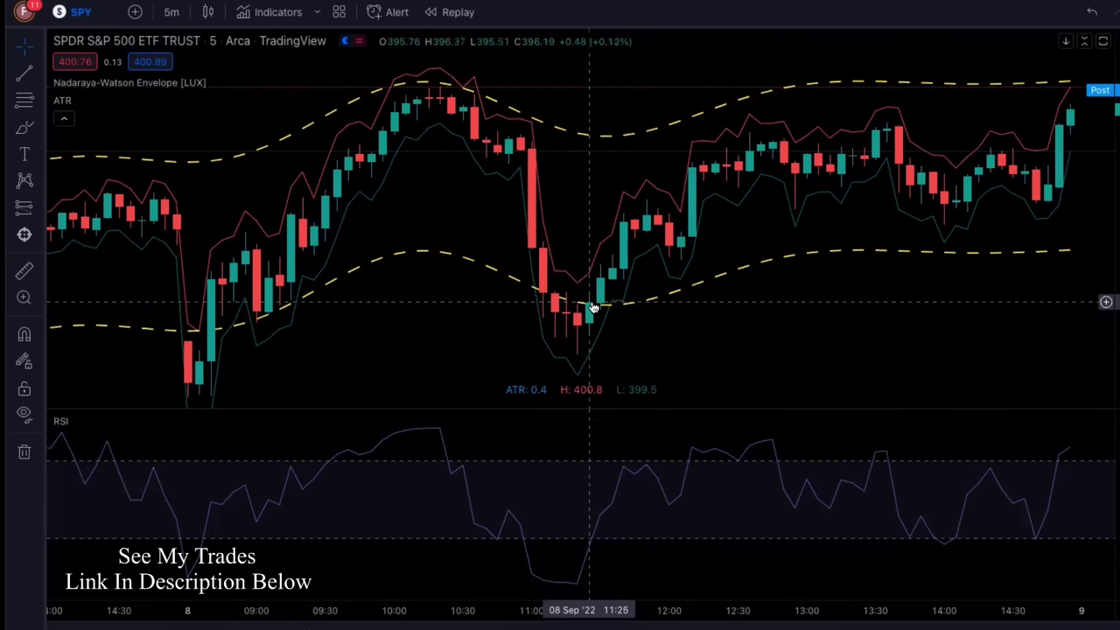
{"action": "left_click", "coordinate": [39, 209]}
{"action": "left_click", "coordinate": [70, 210]}
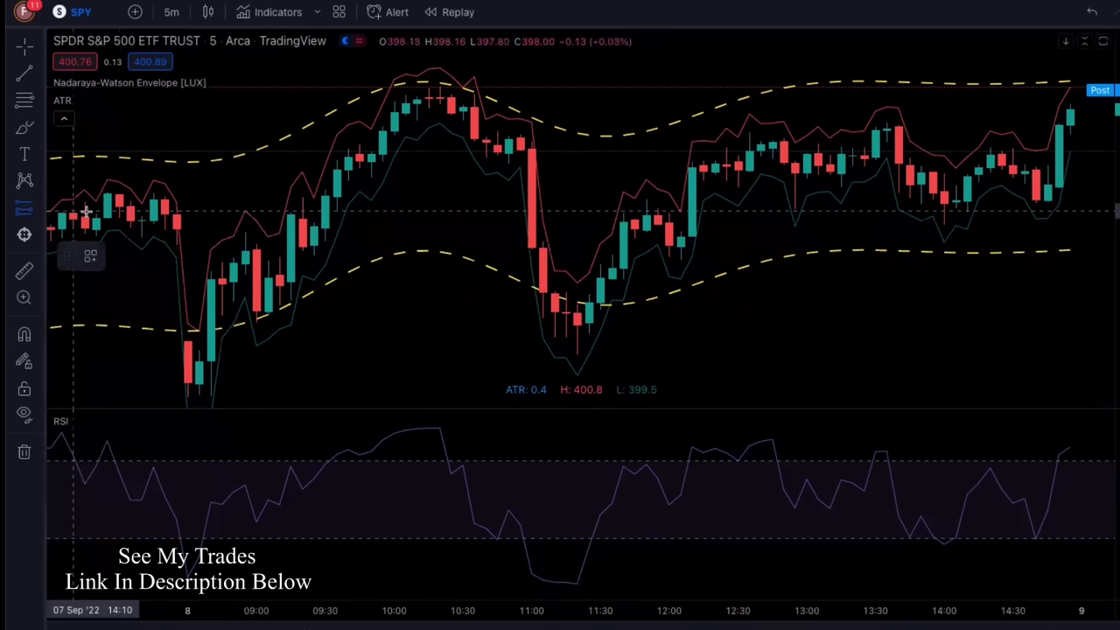
{"action": "left_click", "coordinate": [589, 304]}
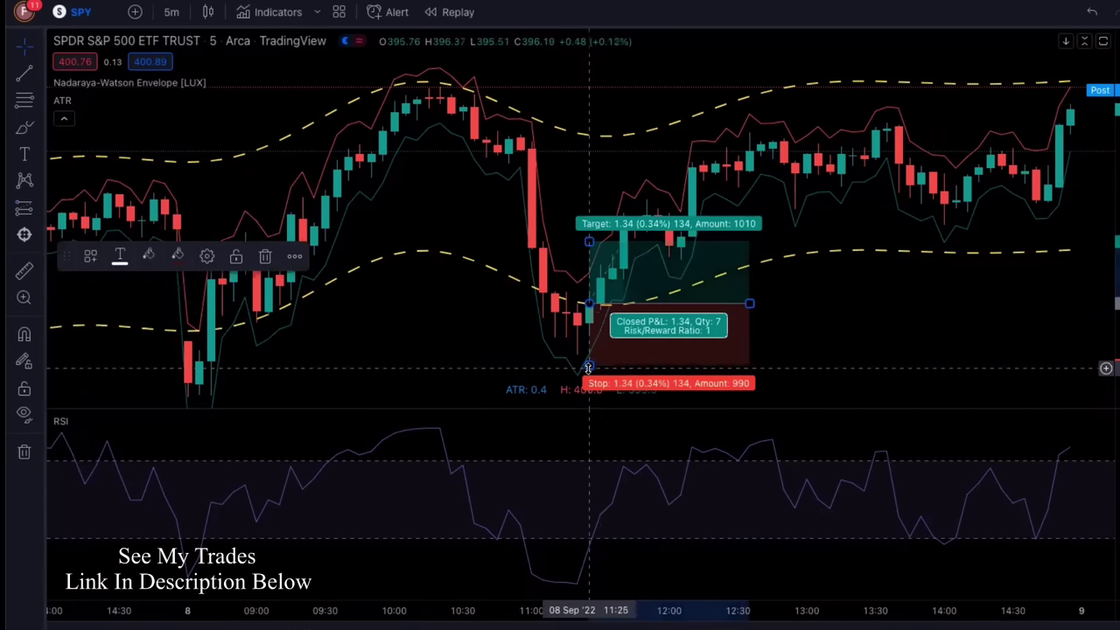
{"action": "left_click_drag", "start_coordinate": [589, 355], "coordinate": [588, 355]}
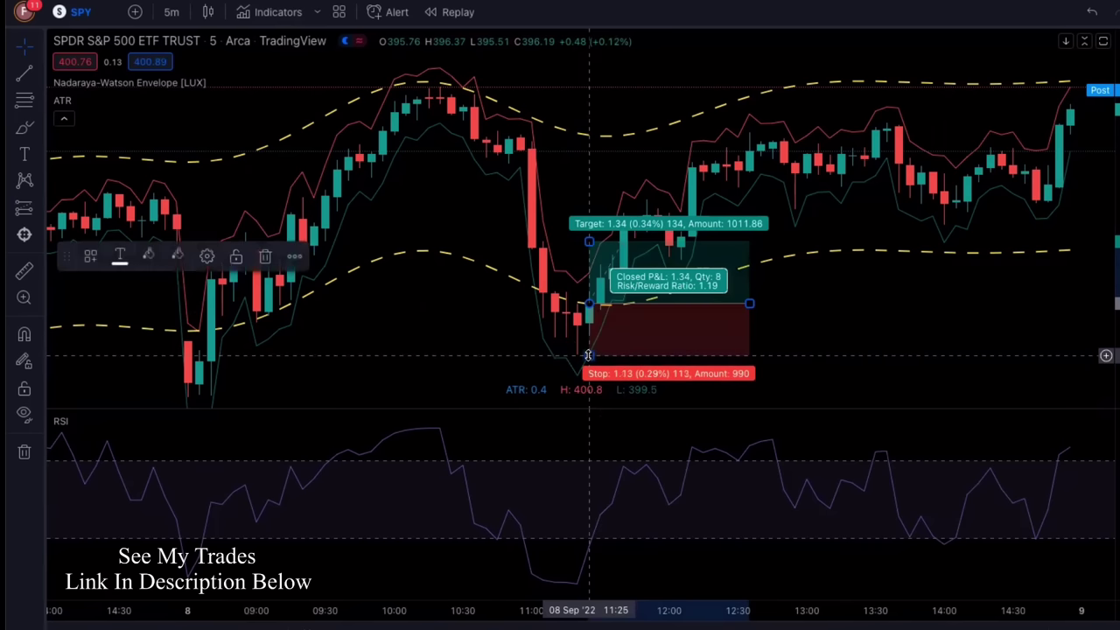
{"action": "left_click", "coordinate": [434, 335]}
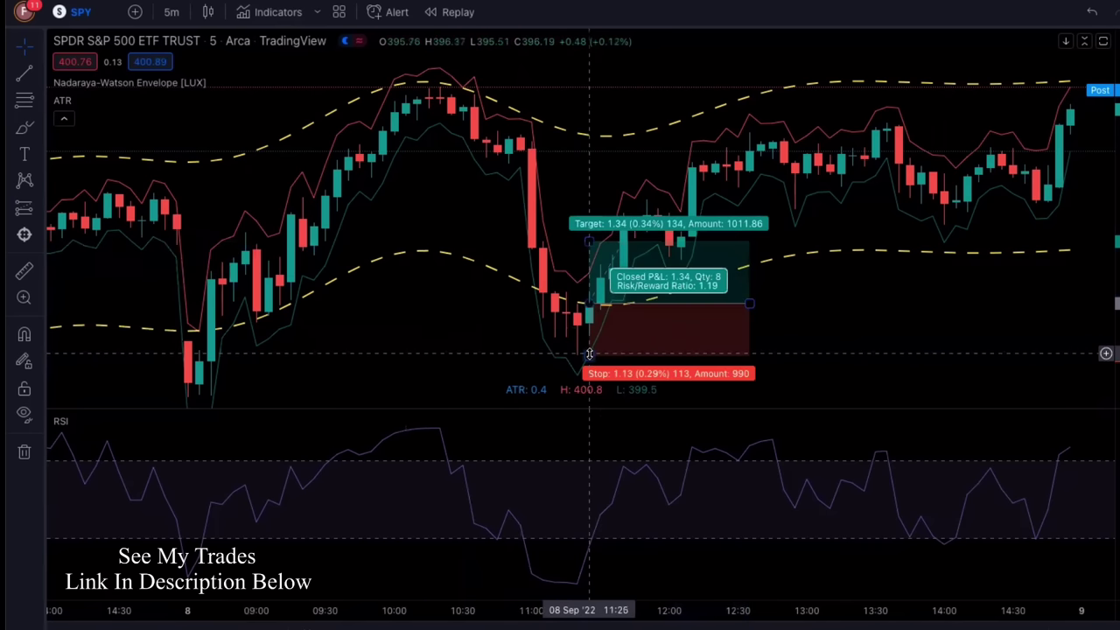
Raise the 11:25 long position's target and shorten the position so it ends at about the 11:40 candle
{"action": "left_click", "coordinate": [588, 241]}
{"action": "left_click_drag", "start_coordinate": [588, 241], "coordinate": [590, 225]}
{"action": "left_click", "coordinate": [817, 306]}
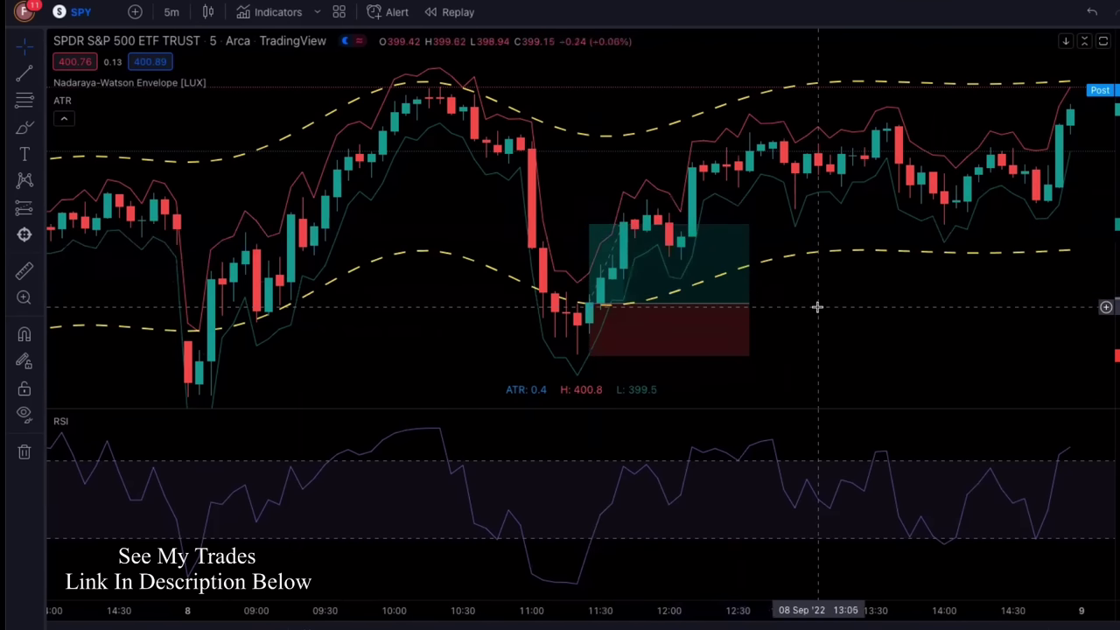
{"action": "left_click_drag", "start_coordinate": [749, 303], "coordinate": [623, 297]}
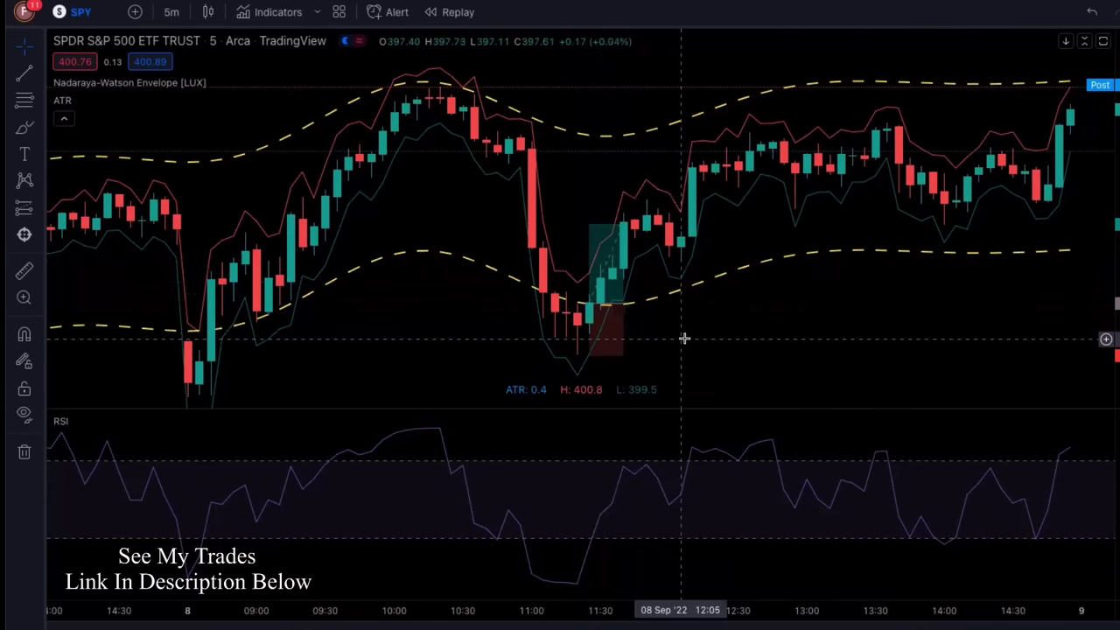
Place a long position at the 08:35 candle on 8 September and move its stop up to the lower ATR line
{"action": "mouse_move", "coordinate": [617, 343]}
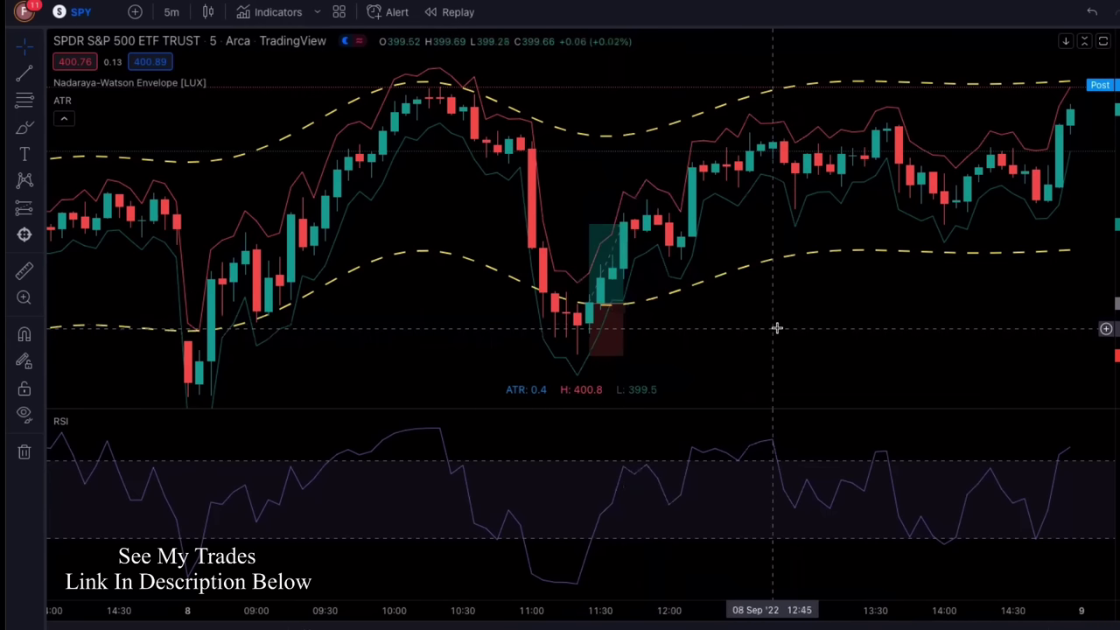
{"action": "left_click_drag", "start_coordinate": [720, 327], "coordinate": [850, 320]}
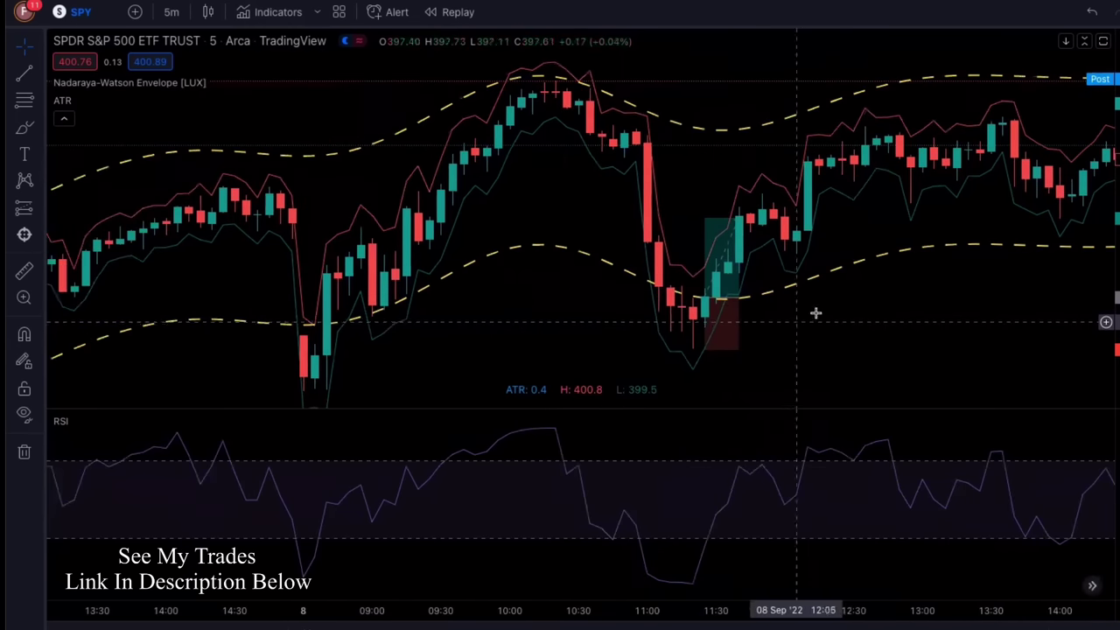
{"action": "left_click_drag", "start_coordinate": [603, 293], "coordinate": [677, 274]}
{"action": "left_click_drag", "start_coordinate": [592, 283], "coordinate": [676, 290]}
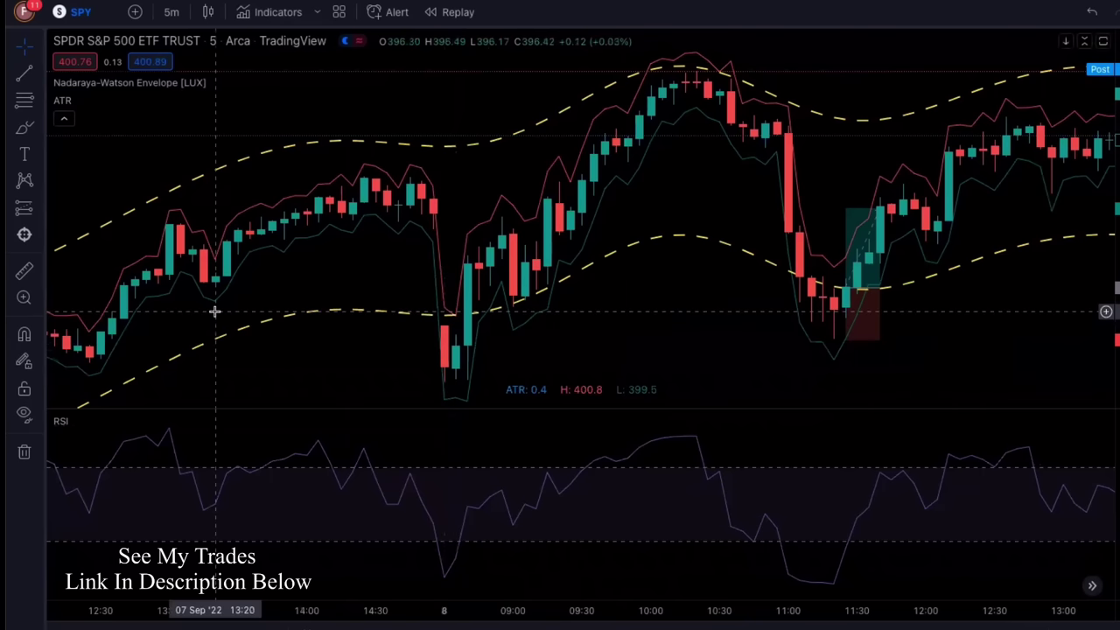
{"action": "left_click", "coordinate": [39, 207]}
{"action": "left_click", "coordinate": [83, 172]}
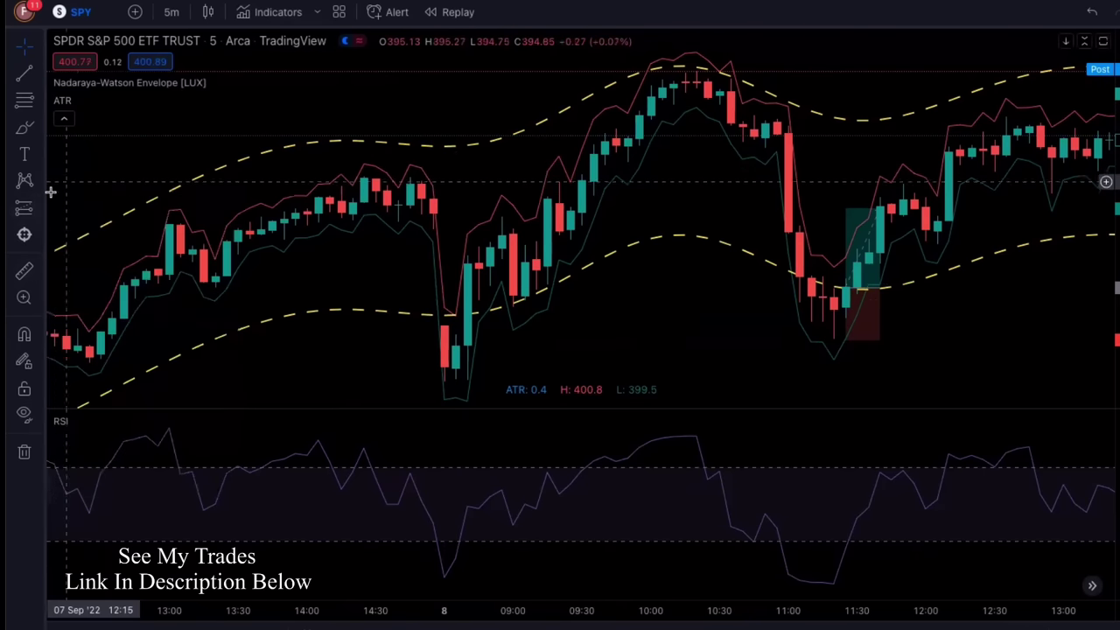
{"action": "left_click", "coordinate": [38, 212]}
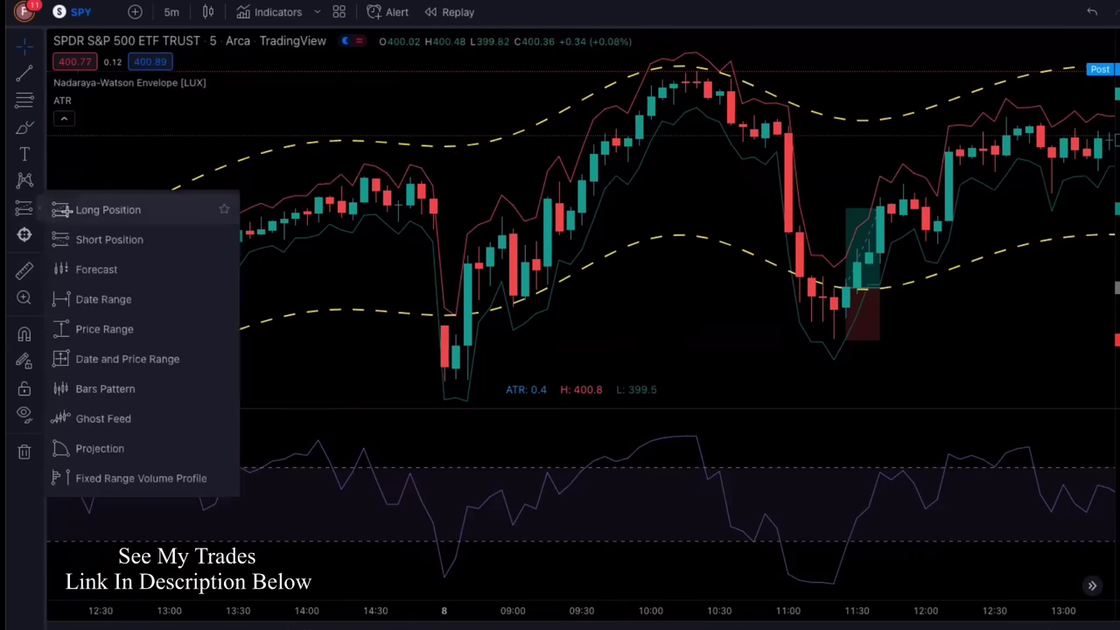
{"action": "left_click", "coordinate": [114, 208]}
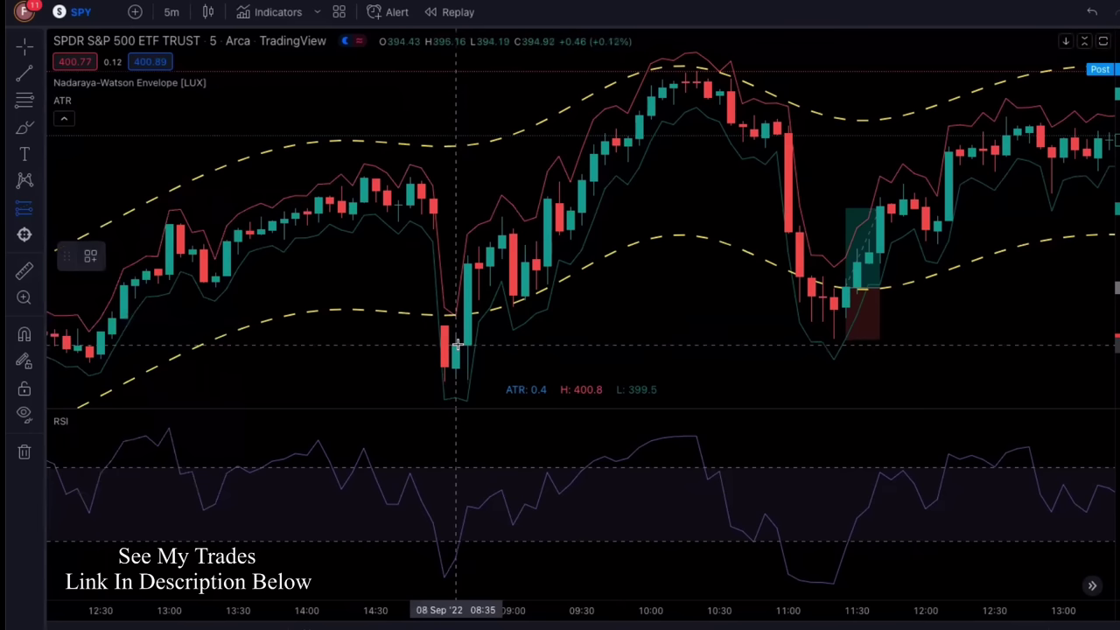
{"action": "left_click", "coordinate": [456, 343]}
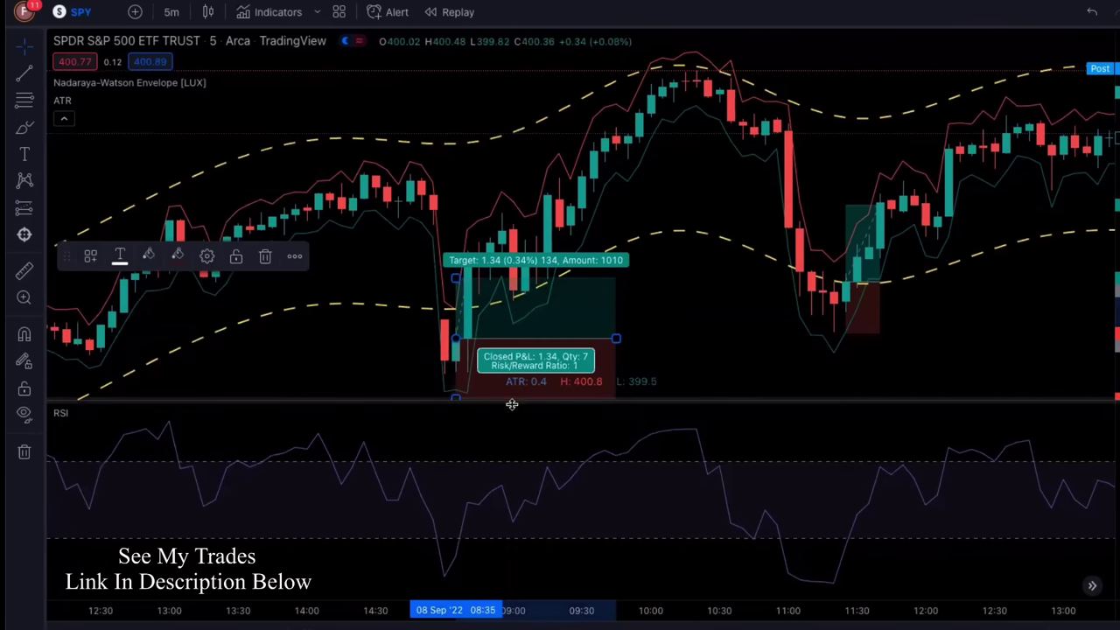
{"action": "left_click_drag", "start_coordinate": [512, 405], "coordinate": [507, 418]}
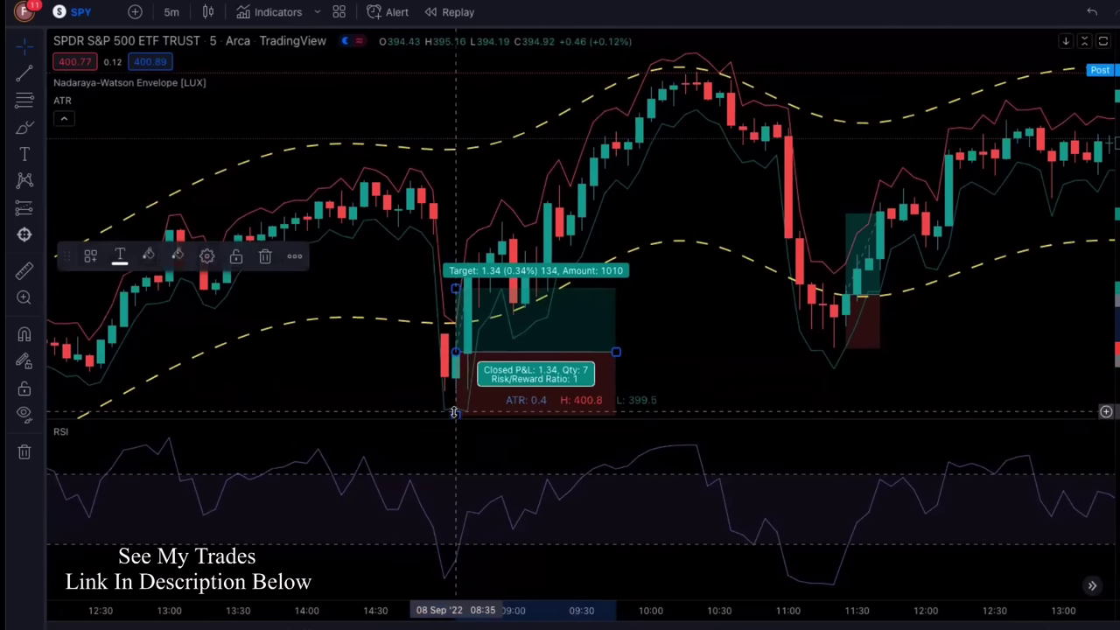
{"action": "left_click_drag", "start_coordinate": [454, 413], "coordinate": [454, 408]}
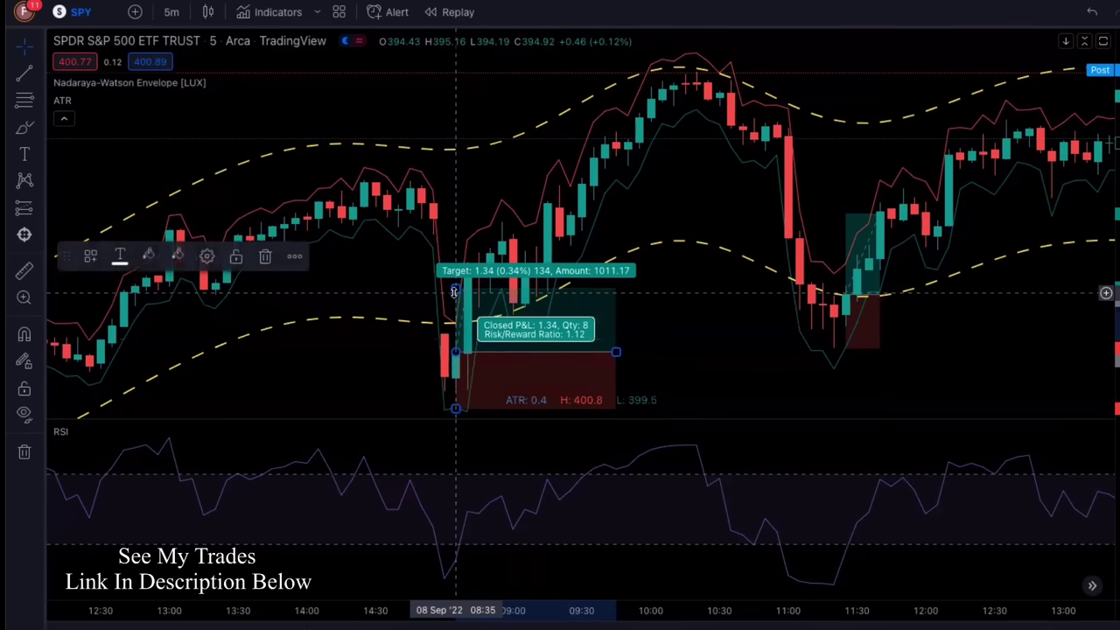
Raise the 08:35 long position's target to 1.85 above entry and shorten the position to end at the 08:40 candle
{"action": "left_click_drag", "start_coordinate": [456, 283], "coordinate": [459, 265]}
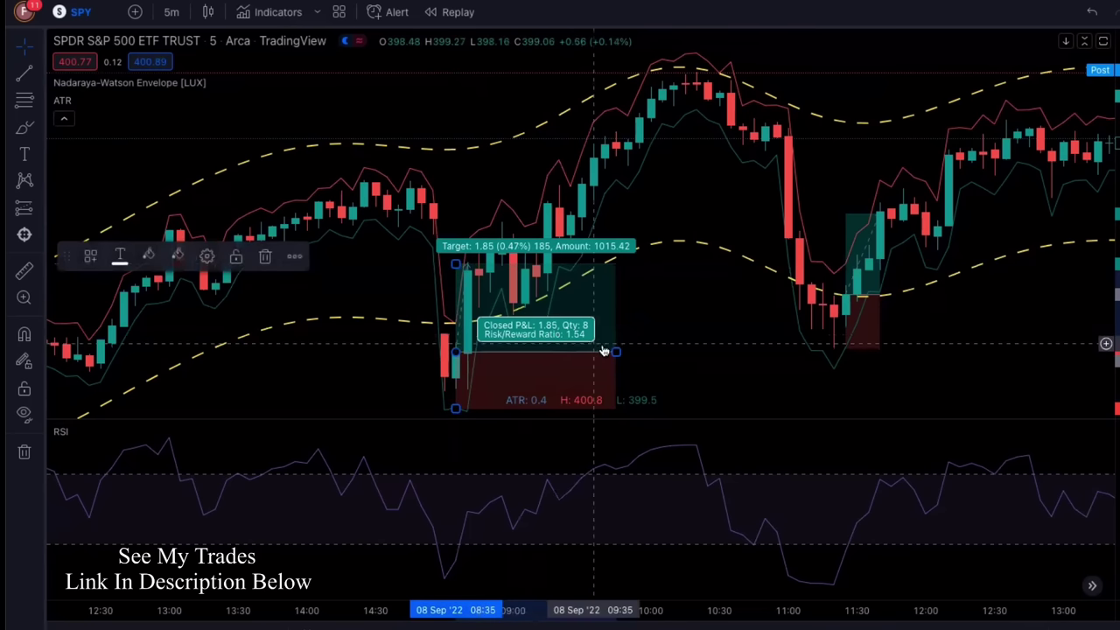
{"action": "left_click_drag", "start_coordinate": [617, 351], "coordinate": [468, 351]}
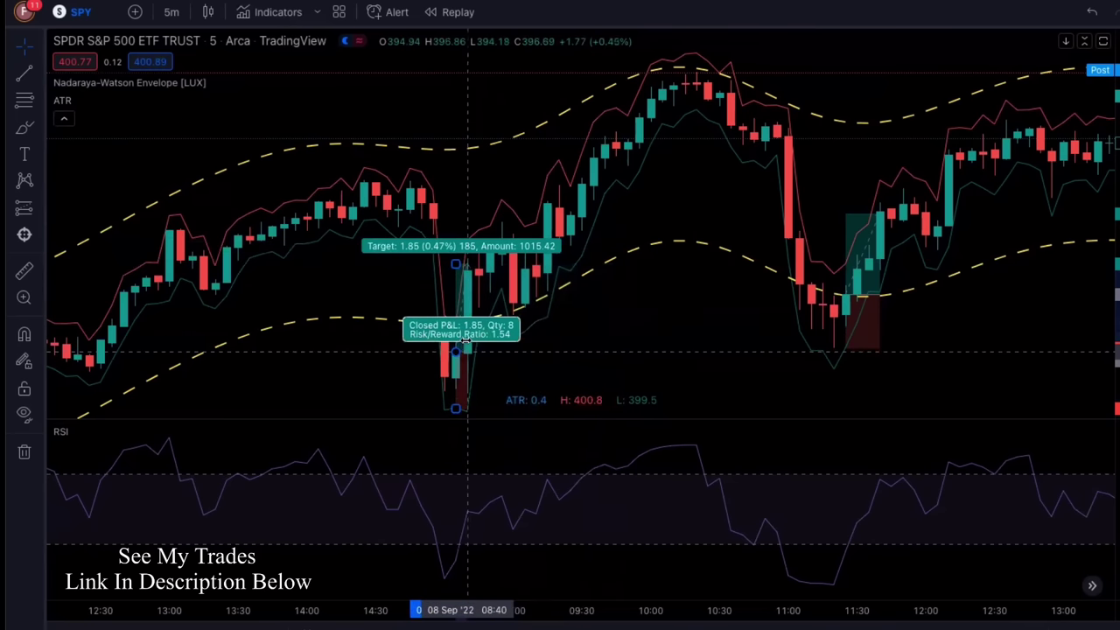
{"action": "left_click", "coordinate": [576, 320]}
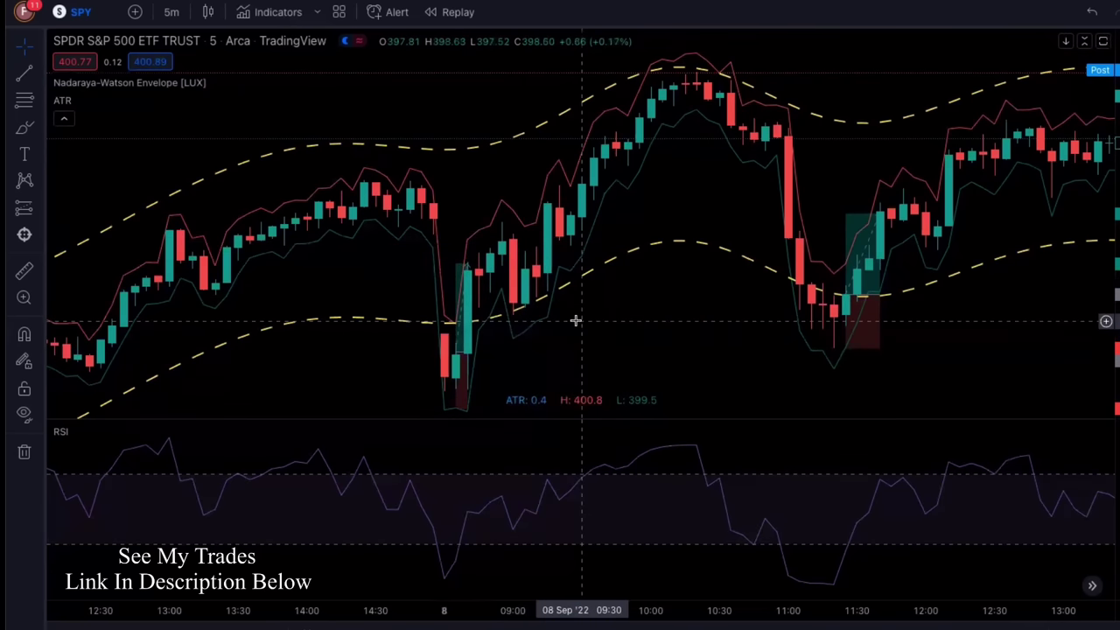
Place a short position at the 10:10 candle on 6 September and set its stop 1.02 above entry
{"action": "scroll", "coordinate": [532, 322], "scroll_direction": "left", "scroll_amount": 10}
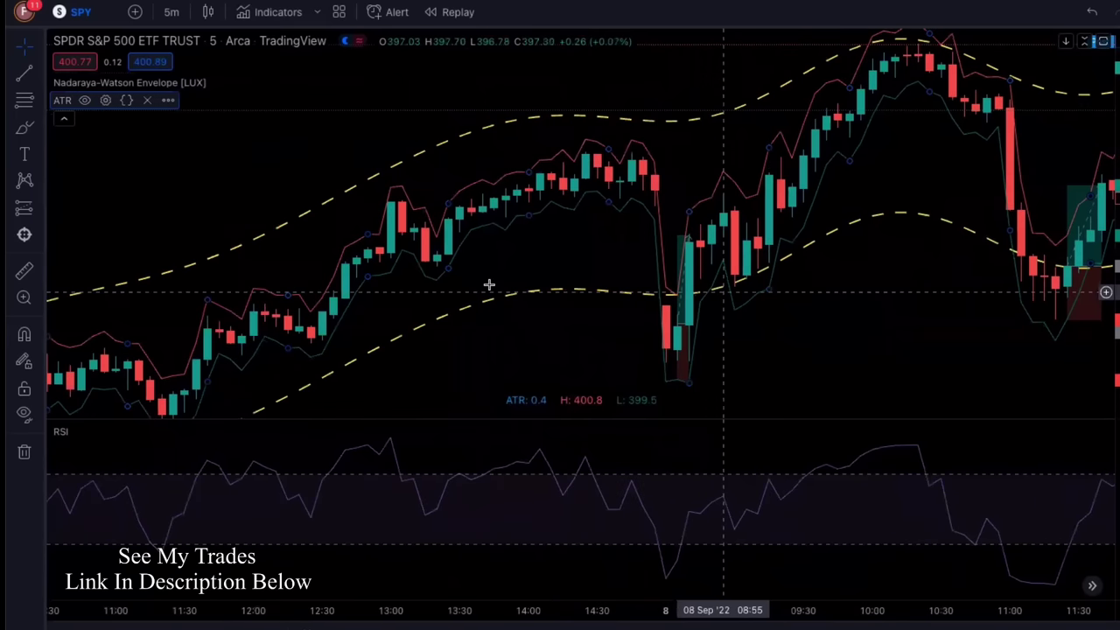
{"action": "scroll", "coordinate": [488, 284], "scroll_direction": "left", "scroll_amount": 10}
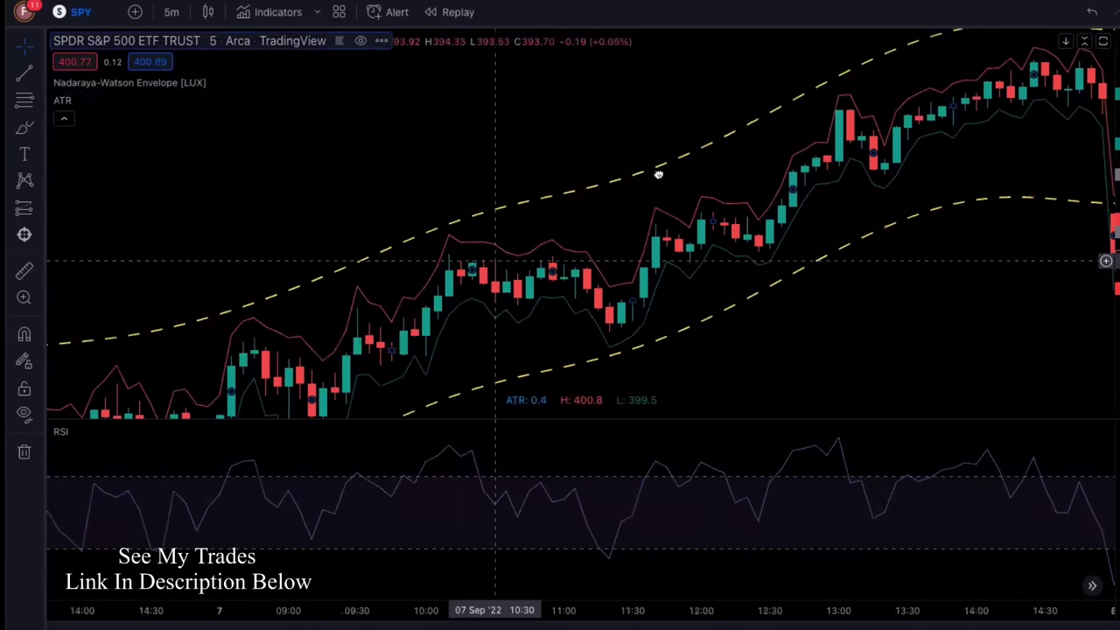
{"action": "scroll", "coordinate": [709, 168], "scroll_direction": "left", "scroll_amount": 8}
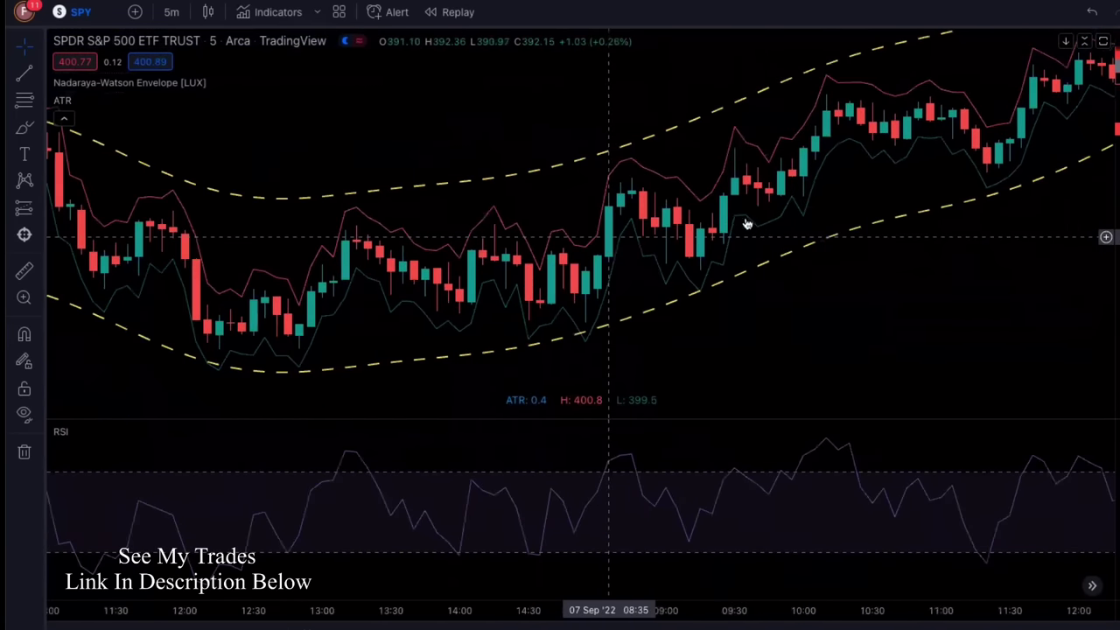
{"action": "scroll", "coordinate": [747, 224], "scroll_direction": "left", "scroll_amount": 12}
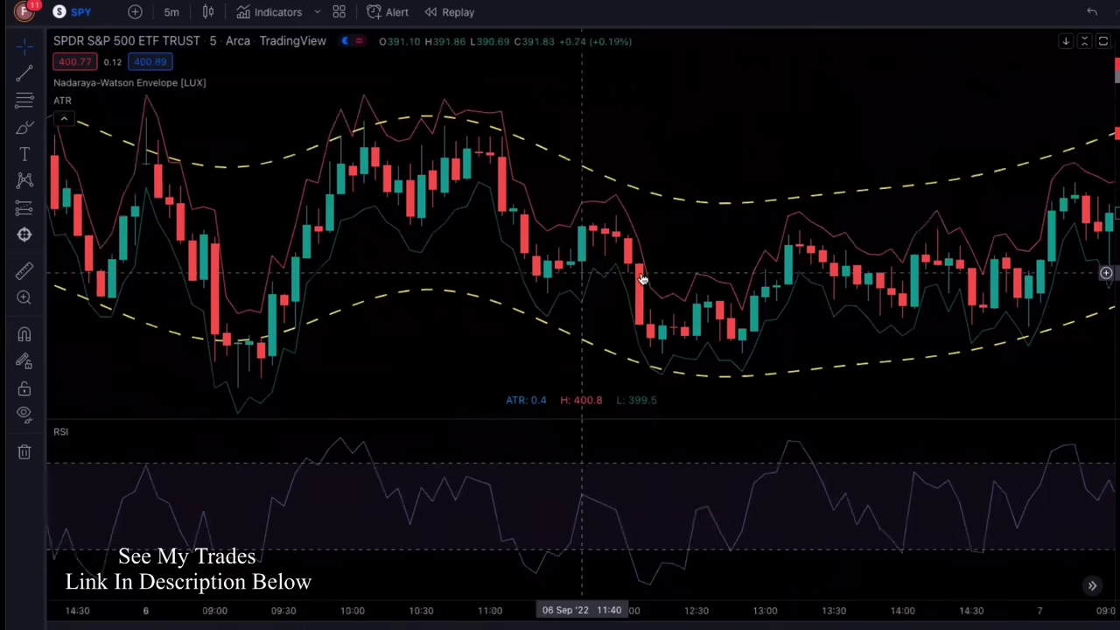
{"action": "scroll", "coordinate": [641, 278], "scroll_direction": "left", "scroll_amount": 4}
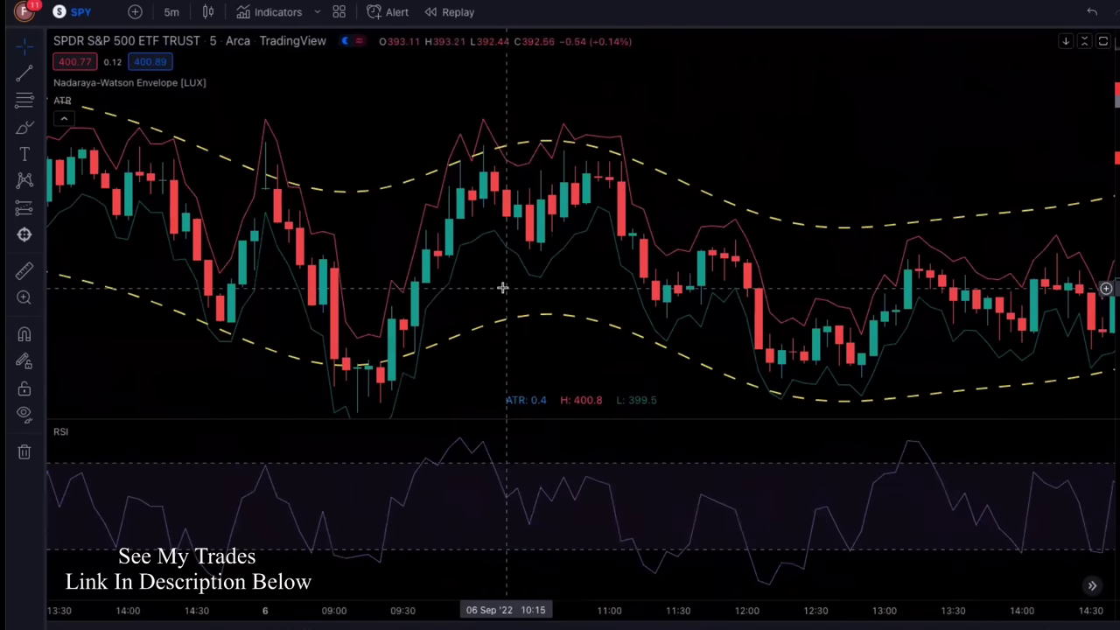
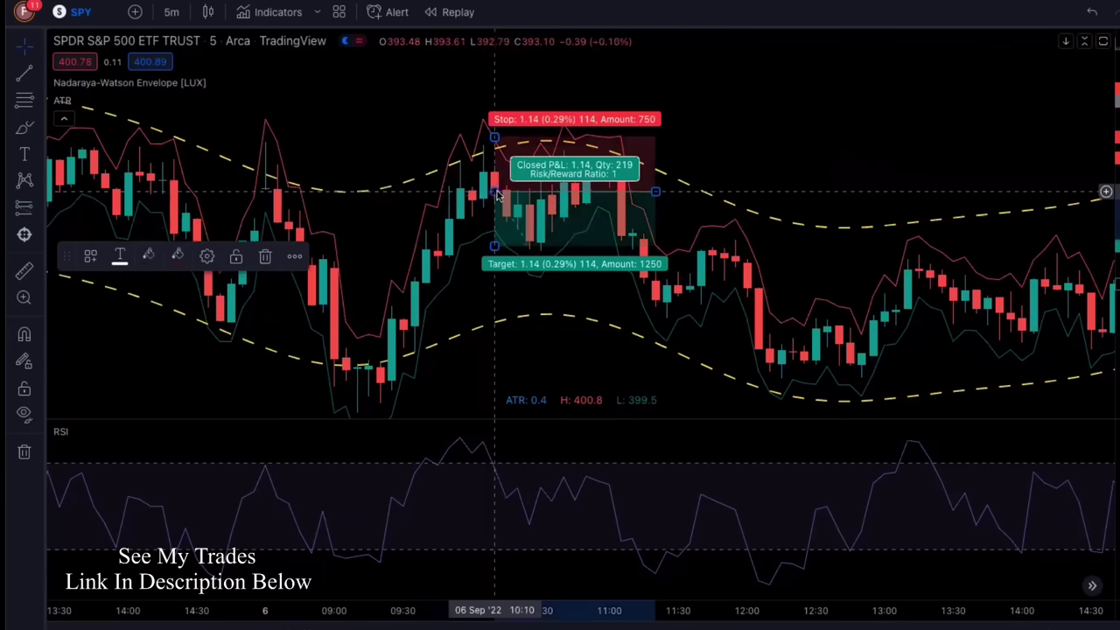
{"action": "left_click_drag", "start_coordinate": [494, 140], "coordinate": [495, 142]}
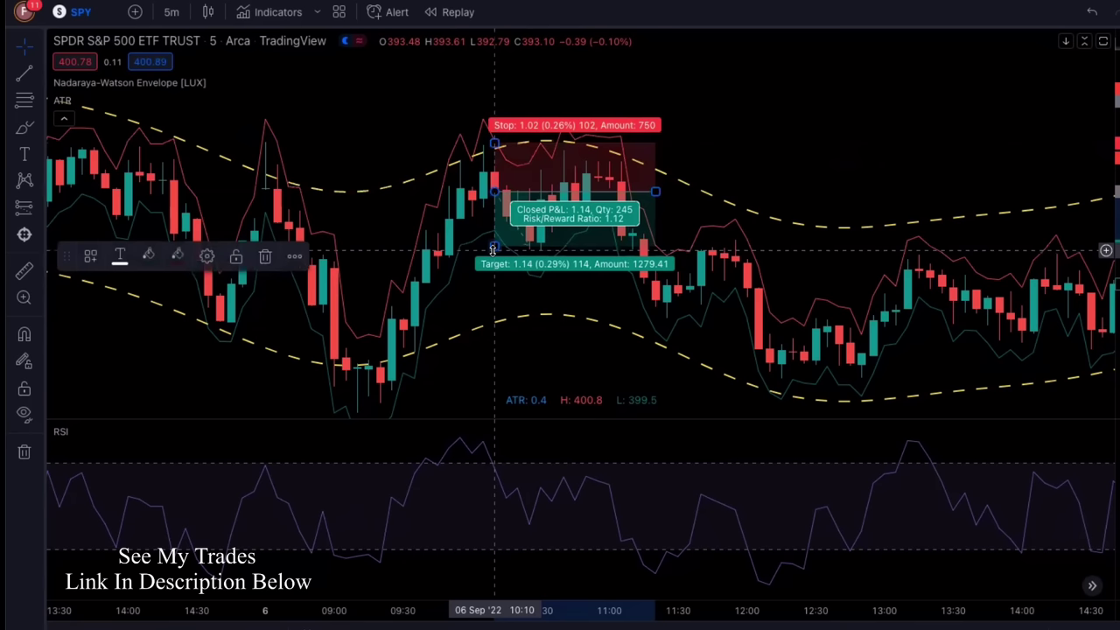
Lower the 10:10 short position's target to 1.54 below entry and shorten the position to end at the 11:15 candle
{"action": "left_click_drag", "start_coordinate": [494, 247], "coordinate": [494, 265]}
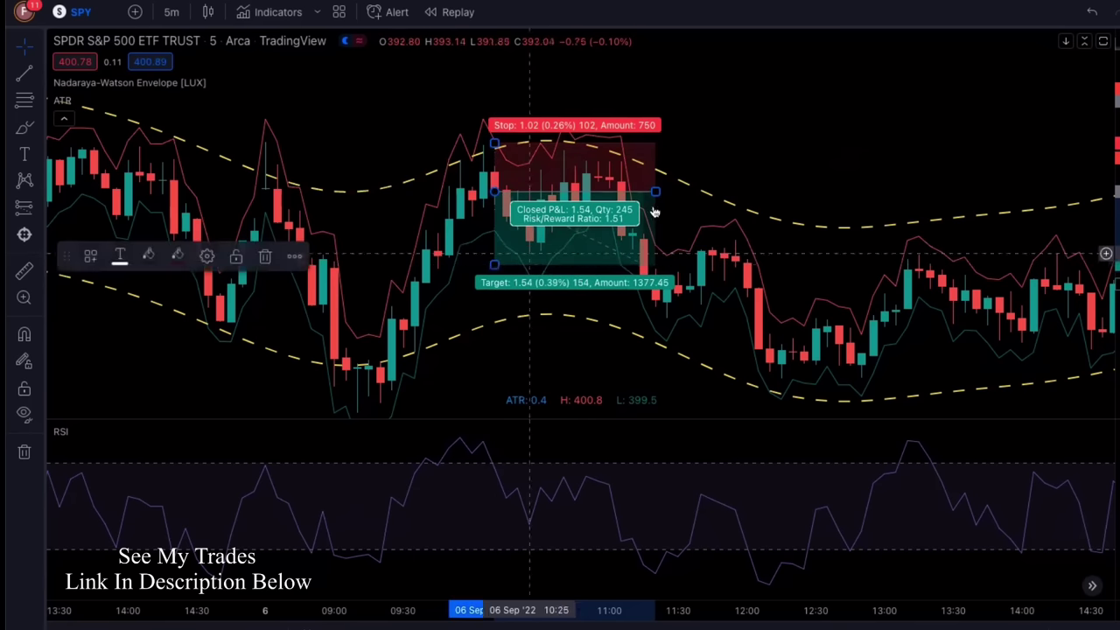
{"action": "left_click_drag", "start_coordinate": [654, 191], "coordinate": [643, 191]}
{"action": "left_click", "coordinate": [708, 193]}
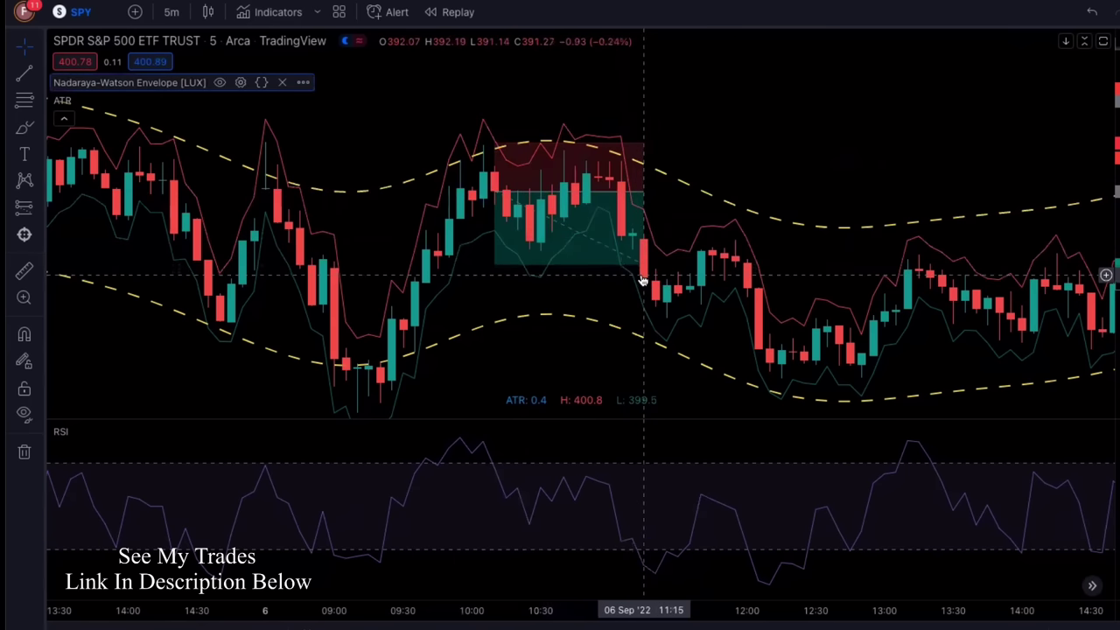
Place a long position at the 09:10 candle on 6 September and set its stop 1.49 below entry, at the lower ATR line
{"action": "left_click_drag", "start_coordinate": [527, 327], "coordinate": [635, 298]}
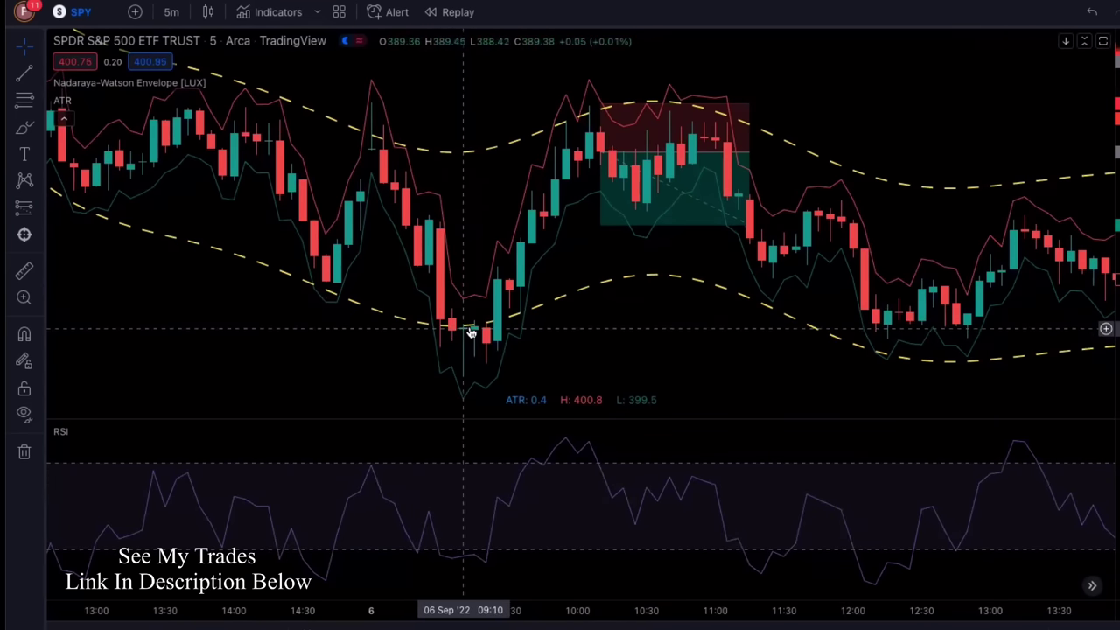
{"action": "left_click", "coordinate": [40, 210]}
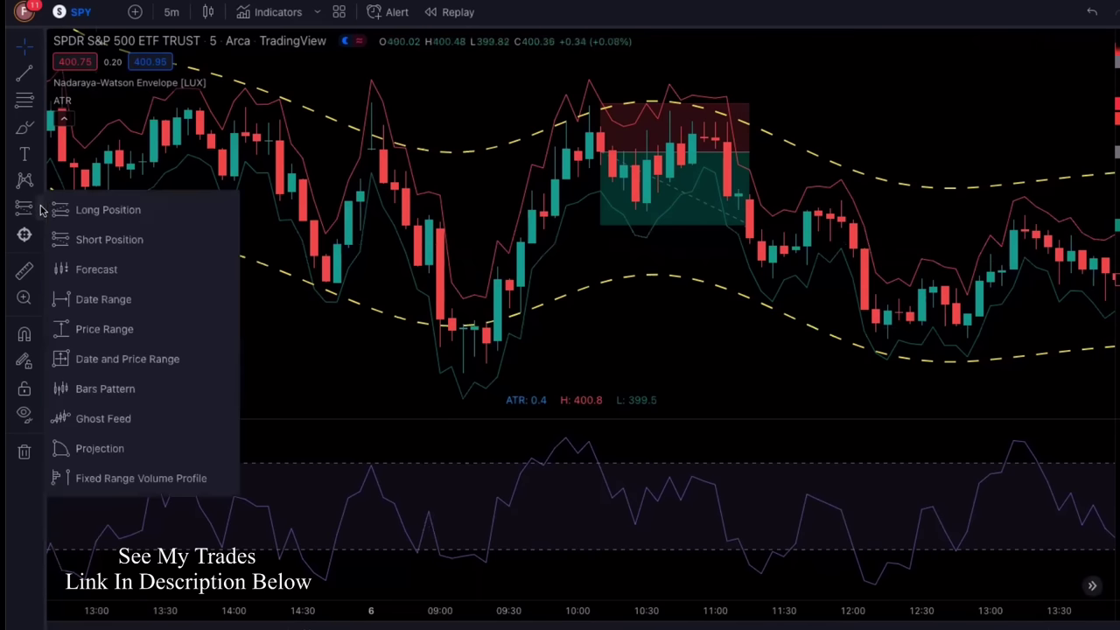
{"action": "left_click", "coordinate": [96, 211]}
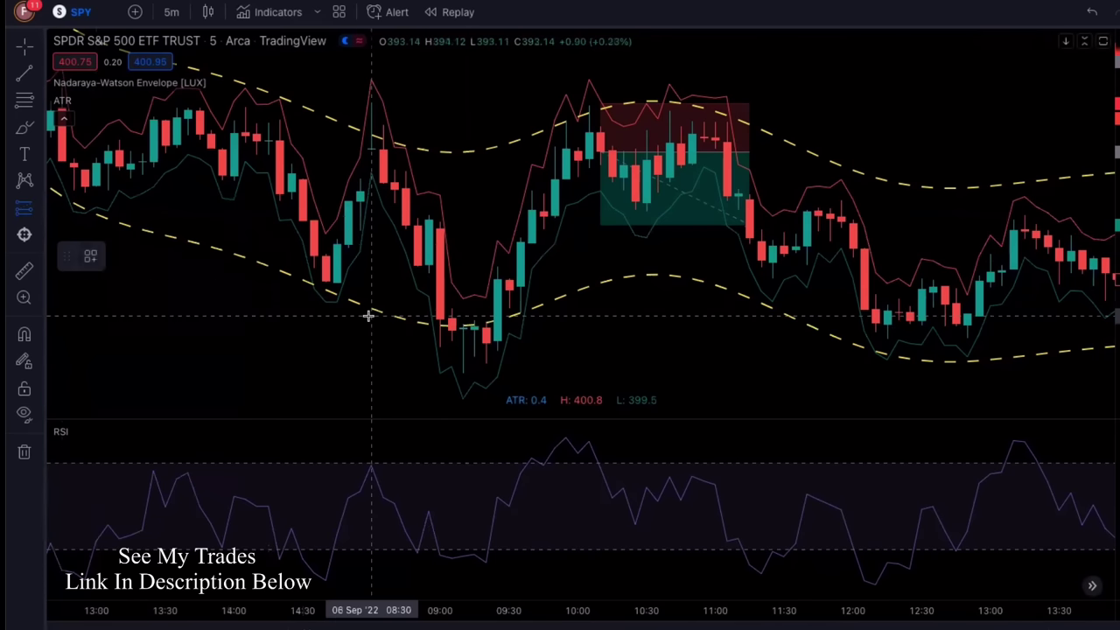
{"action": "left_click", "coordinate": [463, 328]}
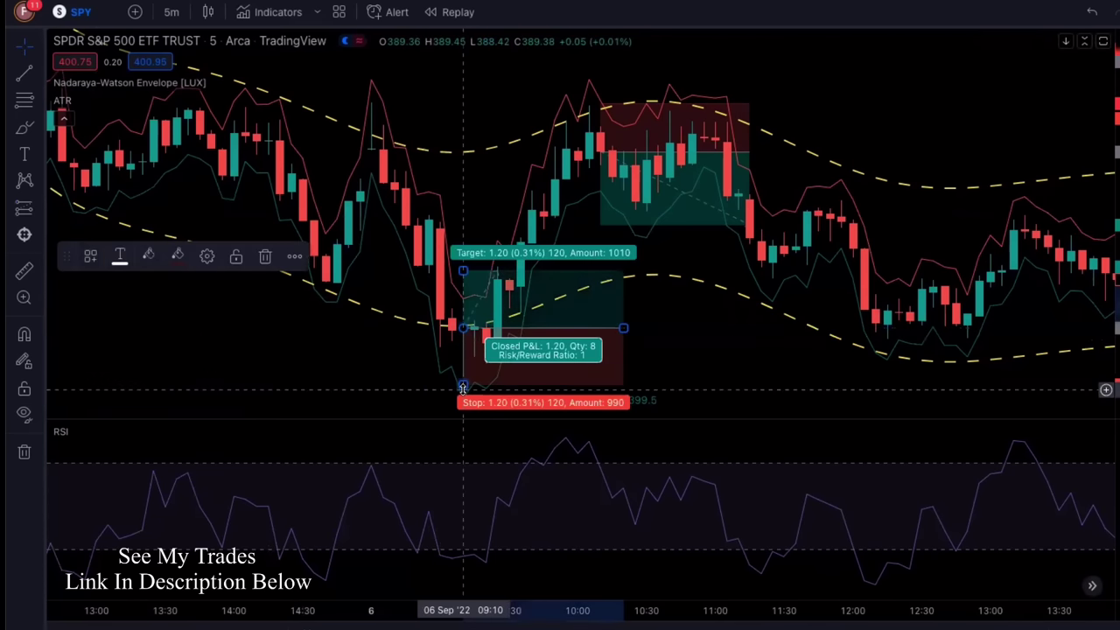
{"action": "left_click_drag", "start_coordinate": [464, 385], "coordinate": [464, 399]}
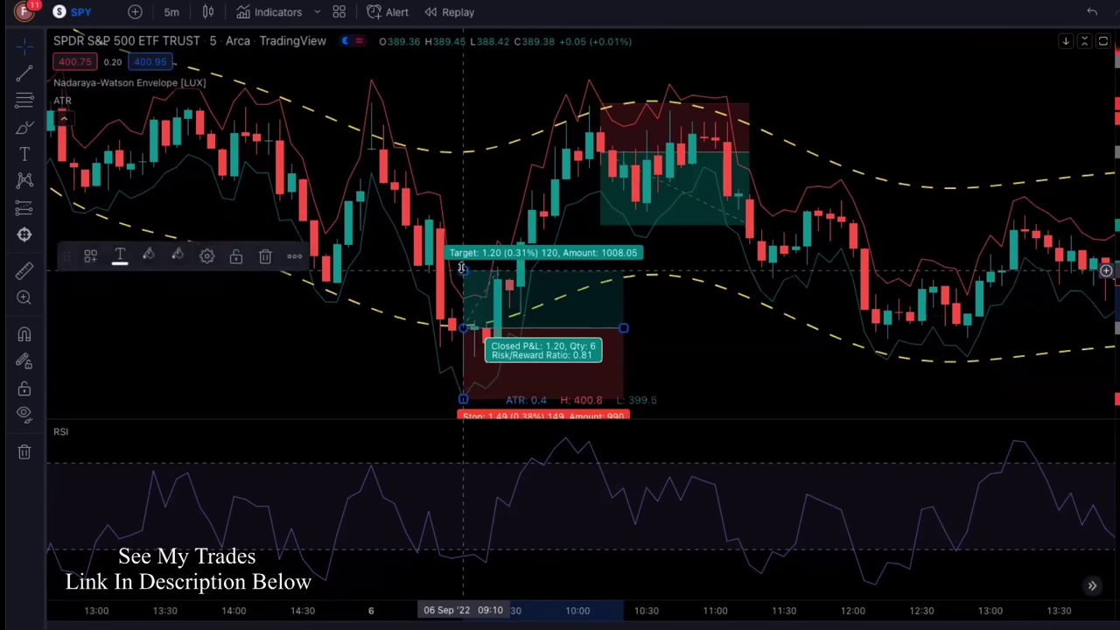
Raise the 09:10 long position's target to 2.26 above entry and shorten the position to end at about the 09:40 candle
{"action": "mouse_move", "coordinate": [462, 268]}
{"action": "left_mouse_down"}
{"action": "mouse_move", "coordinate": [468, 212]}
{"action": "mouse_move", "coordinate": [463, 220]}
{"action": "left_mouse_up"}
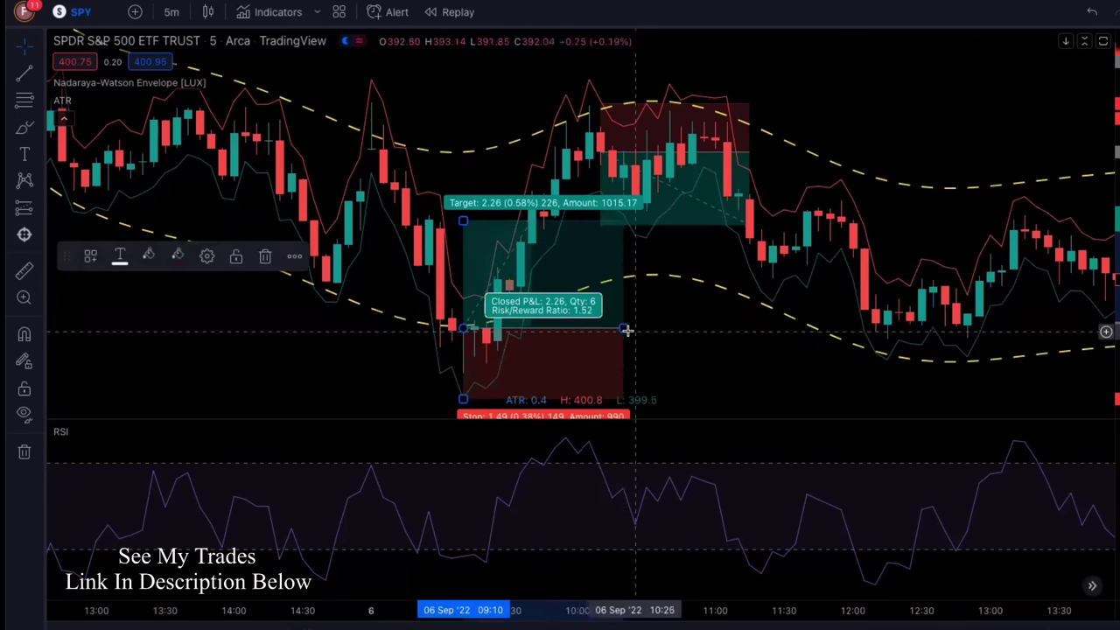
{"action": "left_click_drag", "start_coordinate": [627, 330], "coordinate": [531, 329]}
{"action": "left_click", "coordinate": [410, 338]}
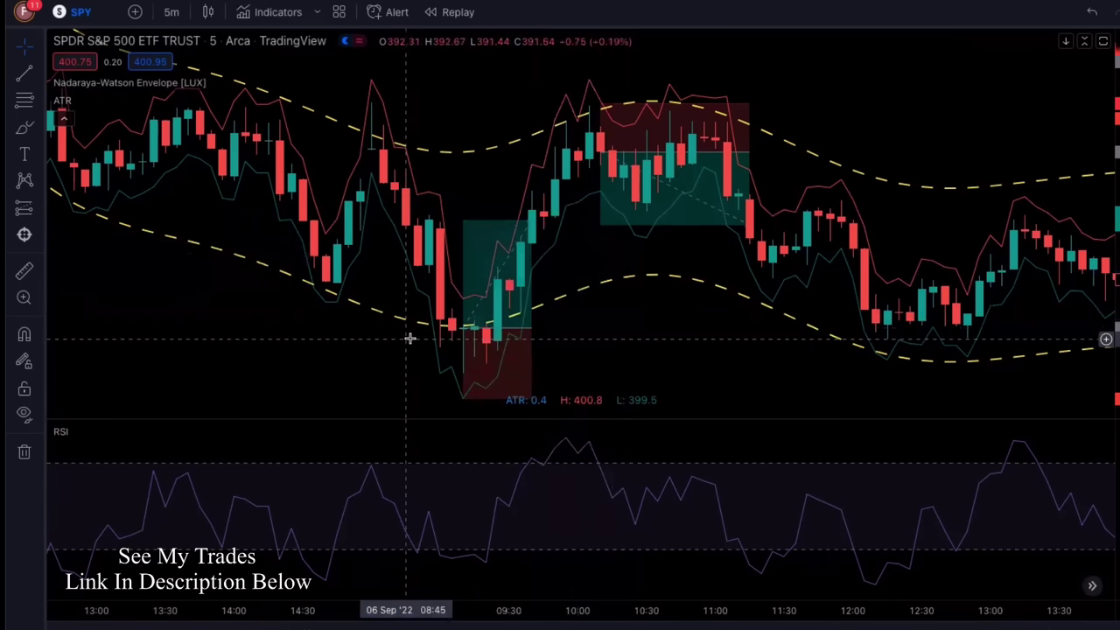
Place a short position at the 08:35 candle on 6 September and set its stop 1.58 above entry, at the upper ATR line
{"action": "scroll", "coordinate": [330, 341], "scroll_direction": "left", "scroll_amount": 3}
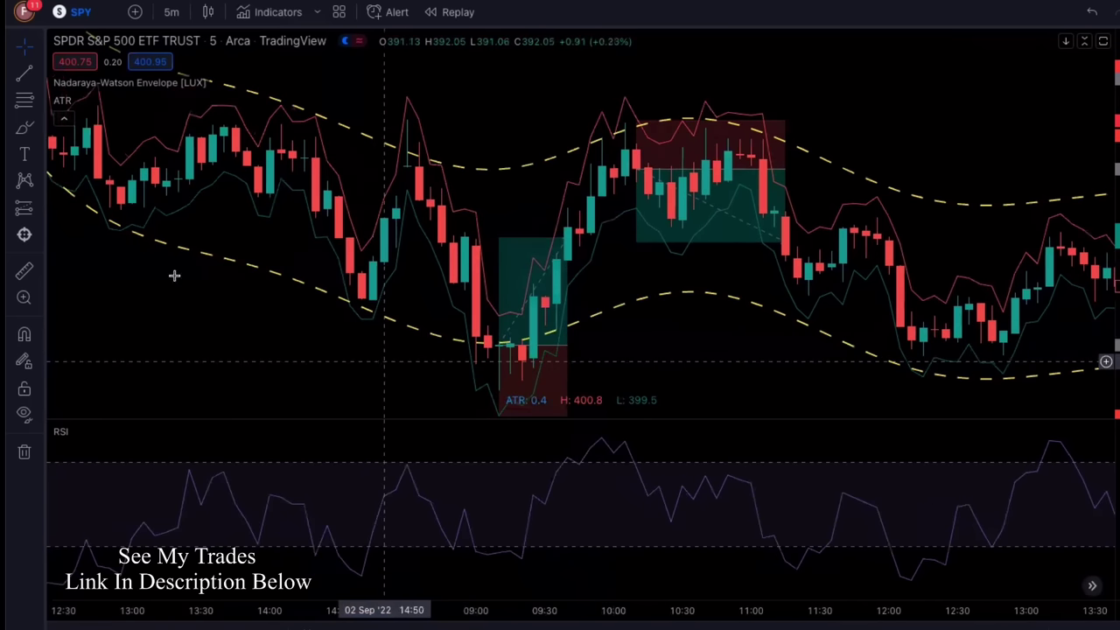
{"action": "left_click", "coordinate": [38, 210]}
{"action": "left_click", "coordinate": [98, 239]}
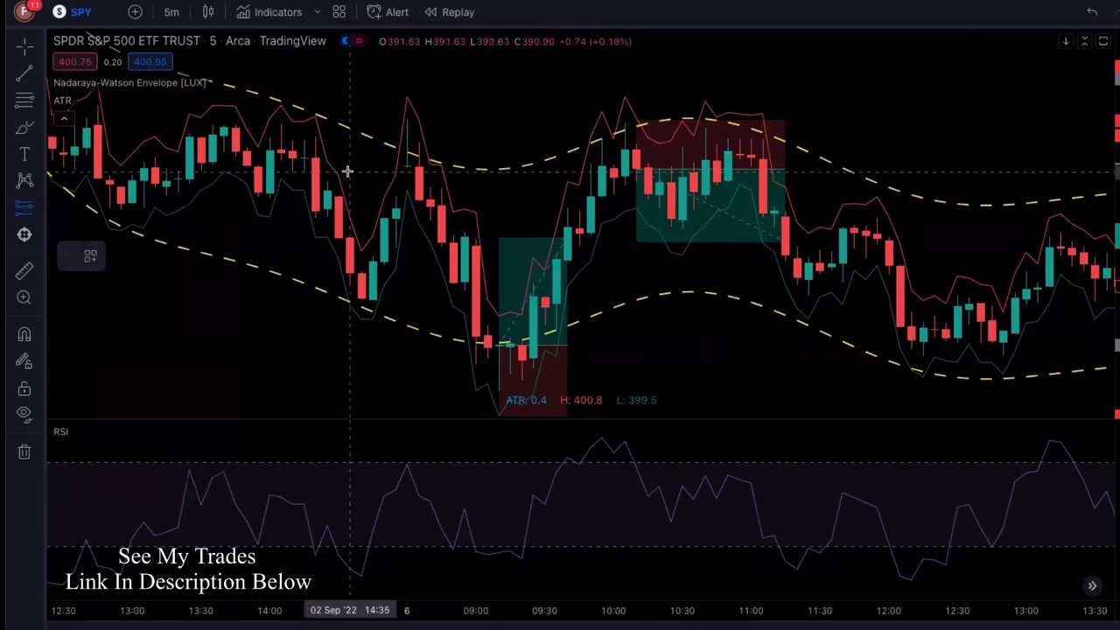
{"action": "left_click", "coordinate": [419, 200]}
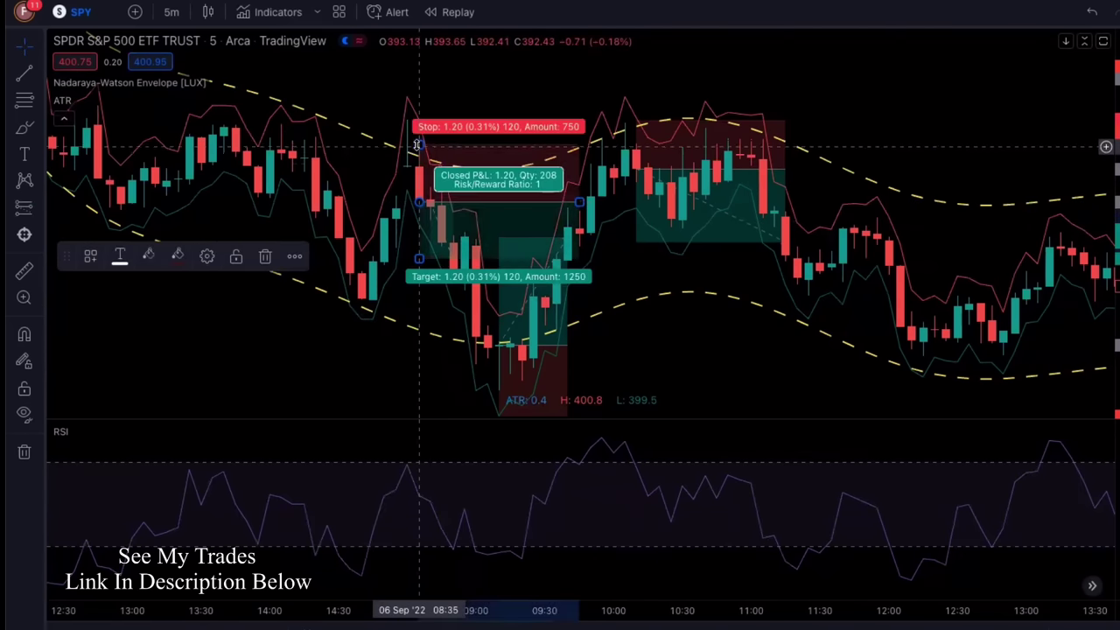
{"action": "left_click_drag", "start_coordinate": [417, 142], "coordinate": [419, 127]}
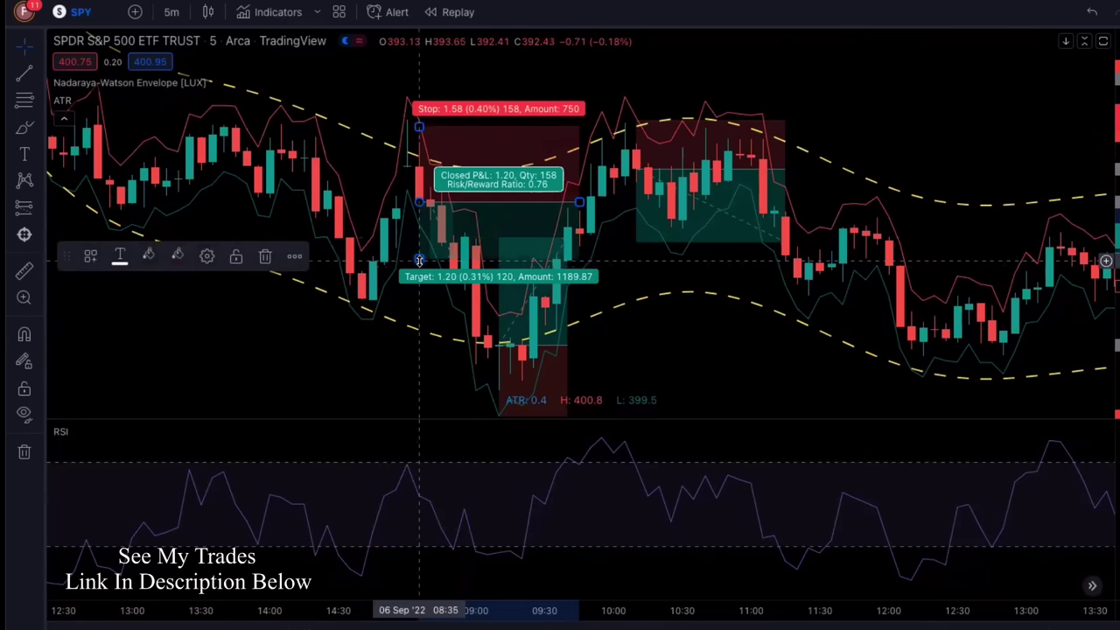
Lower the 08:35 short position's target to 2.37 below entry and shorten the position to end at about the 09:00 candle
{"action": "left_click_drag", "start_coordinate": [419, 260], "coordinate": [411, 315]}
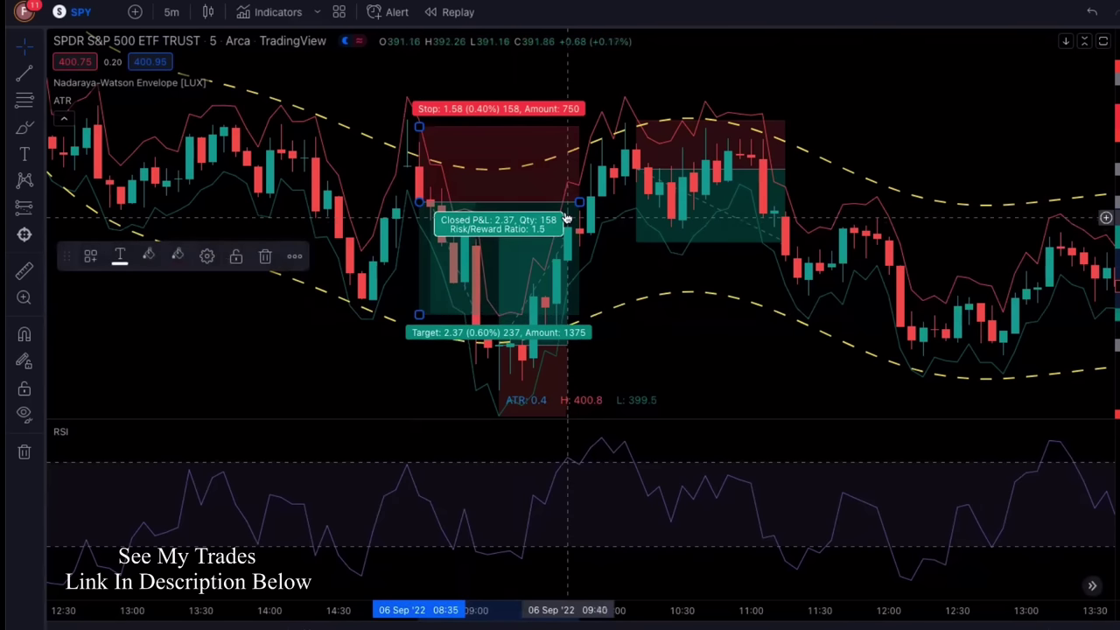
{"action": "left_click_drag", "start_coordinate": [577, 202], "coordinate": [468, 204]}
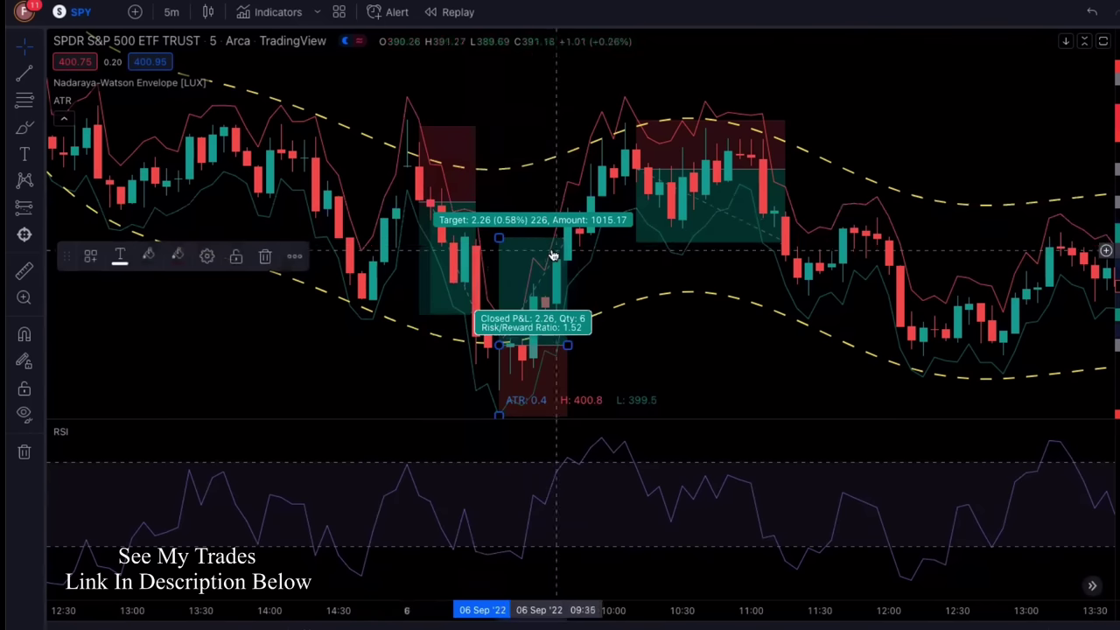
{"action": "left_click", "coordinate": [697, 319]}
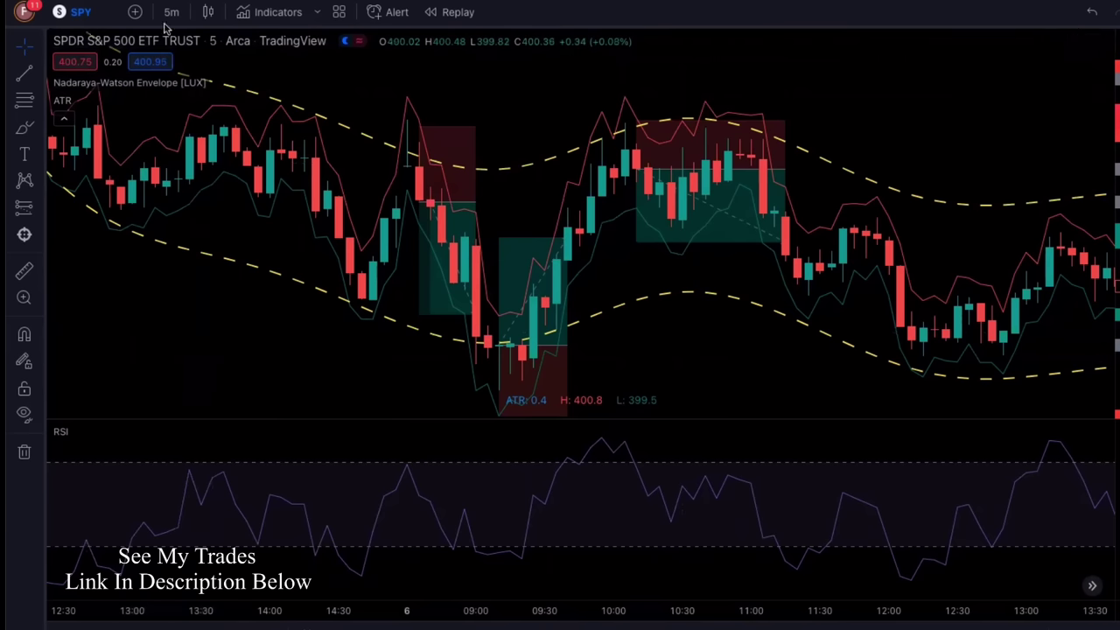
{"action": "left_click", "coordinate": [205, 14]}
{"action": "left_click", "coordinate": [201, 19]}
{"action": "scroll", "coordinate": [733, 381], "scroll_direction": "right", "scroll_amount": 3}
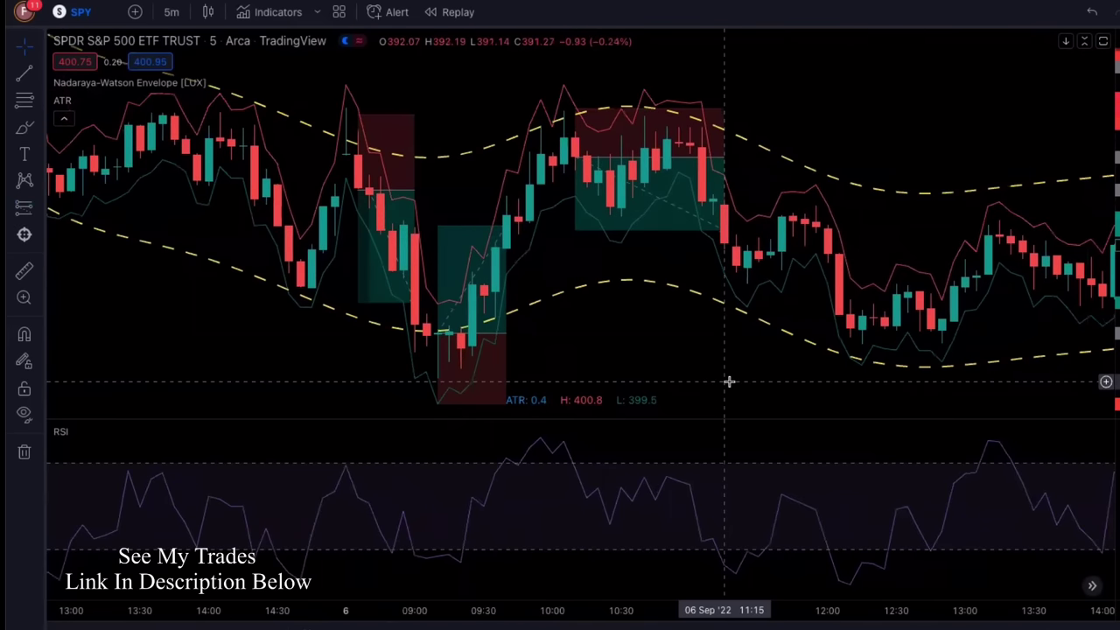
Remove all position drawings from the SPY chart while keeping the indicators
{"action": "left_click", "coordinate": [23, 452]}
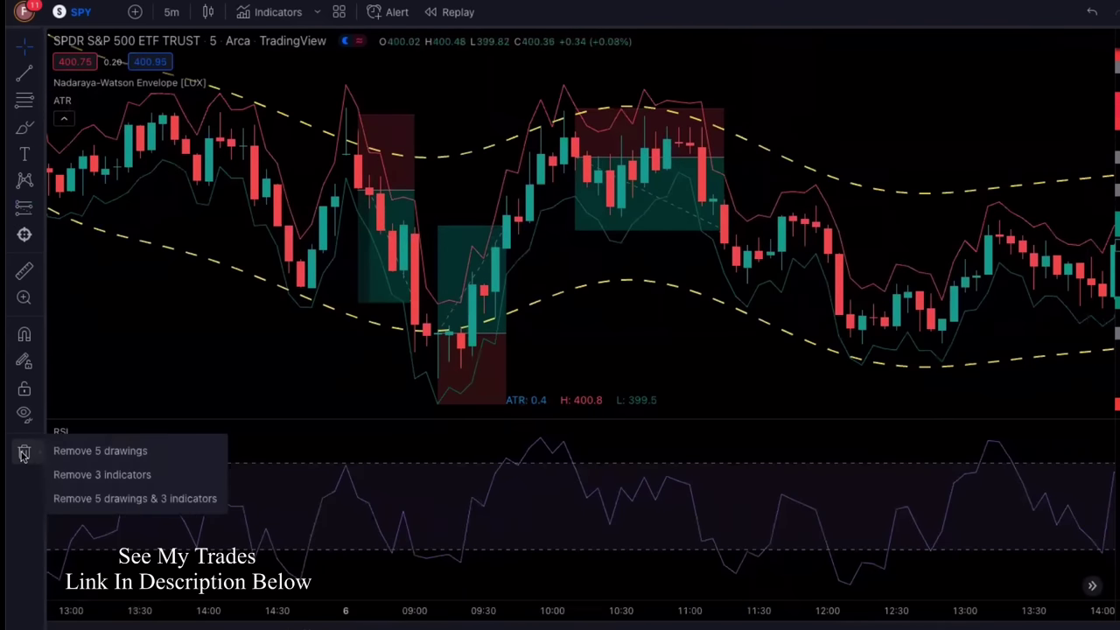
{"action": "left_click", "coordinate": [86, 452]}
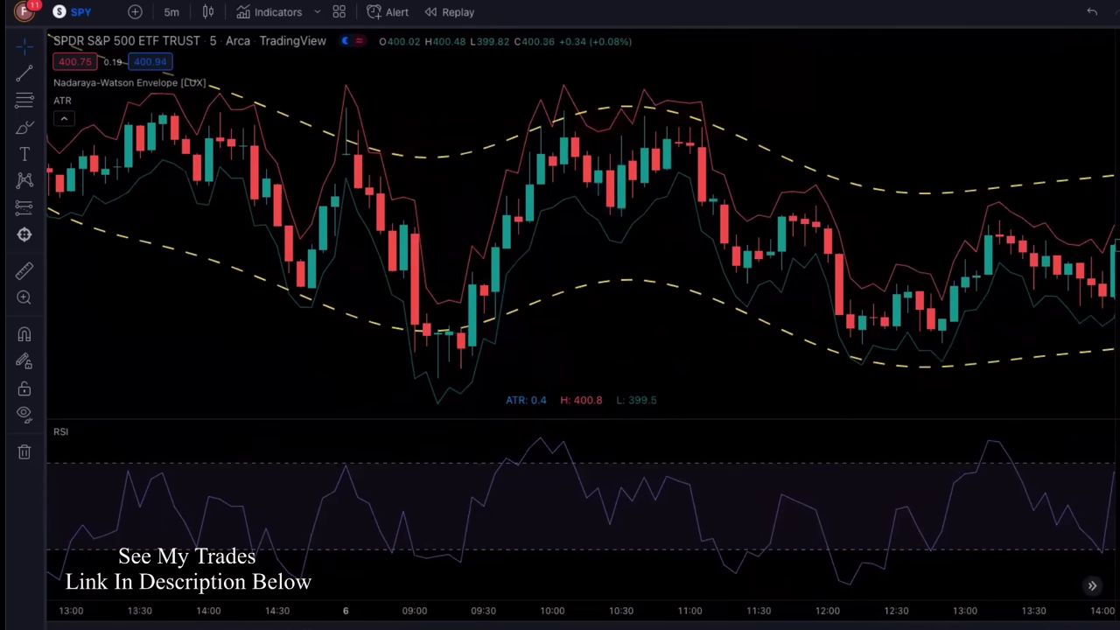
Switch the chart to ETHUSD, place a short position at the 15:15 candle on 8 September and set its stop 9.83 above entry
{"action": "left_click", "coordinate": [1085, 585]}
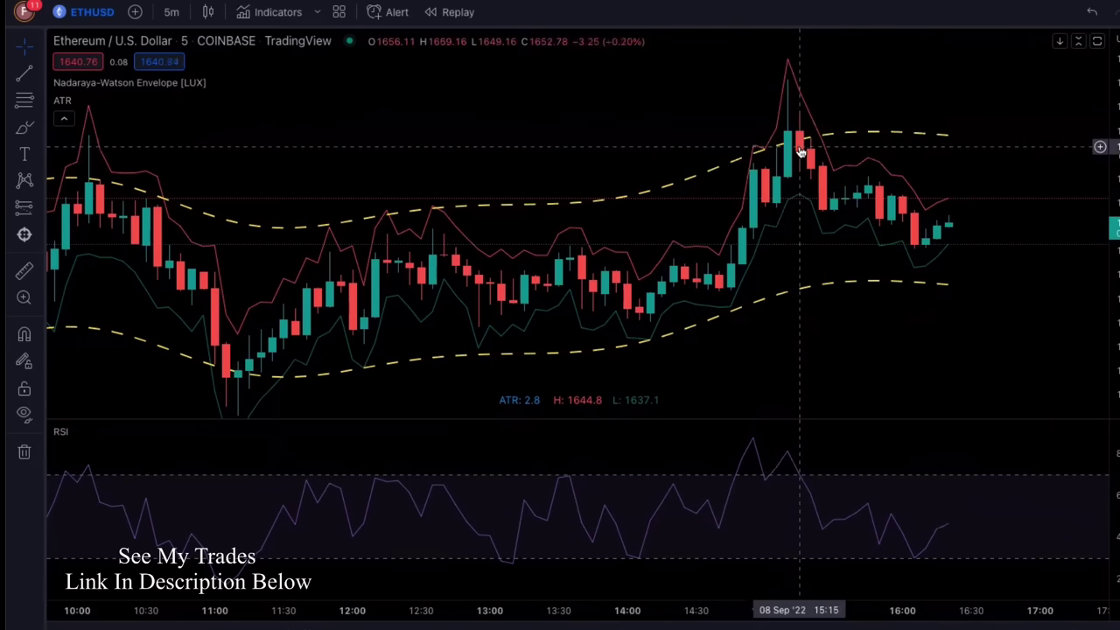
{"action": "left_click", "coordinate": [41, 211]}
{"action": "left_click", "coordinate": [79, 239]}
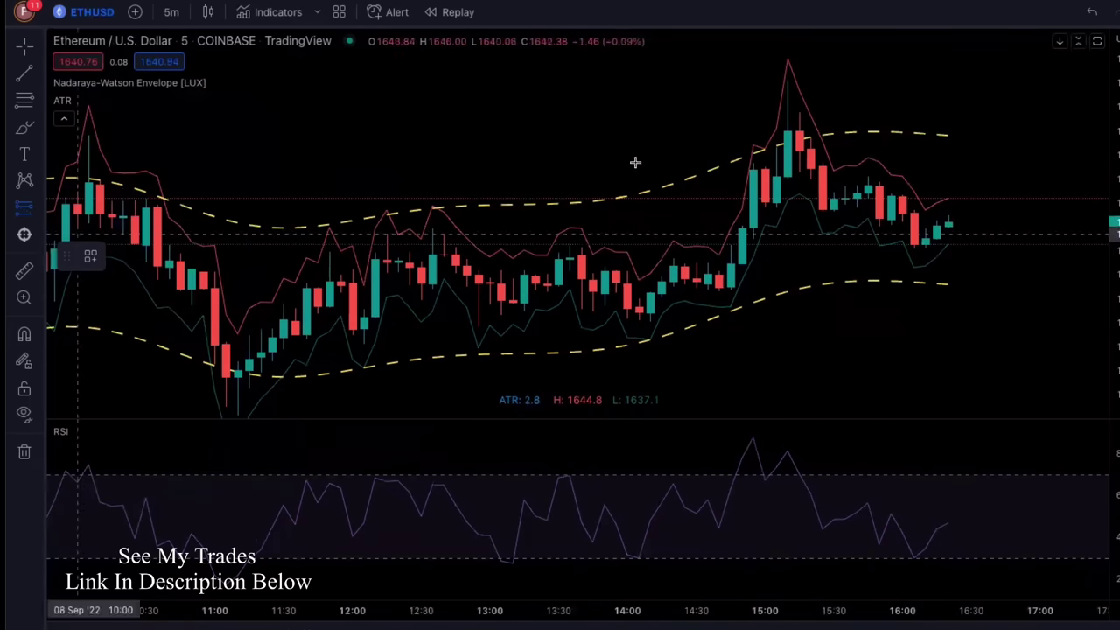
{"action": "left_click", "coordinate": [799, 150]}
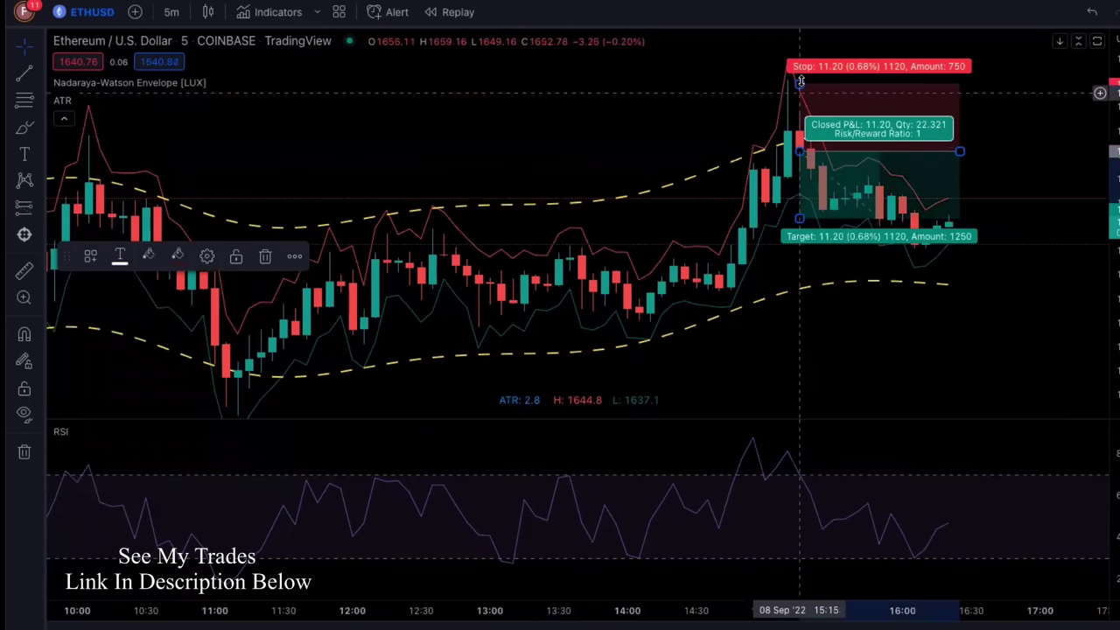
{"action": "left_click_drag", "start_coordinate": [797, 88], "coordinate": [797, 91]}
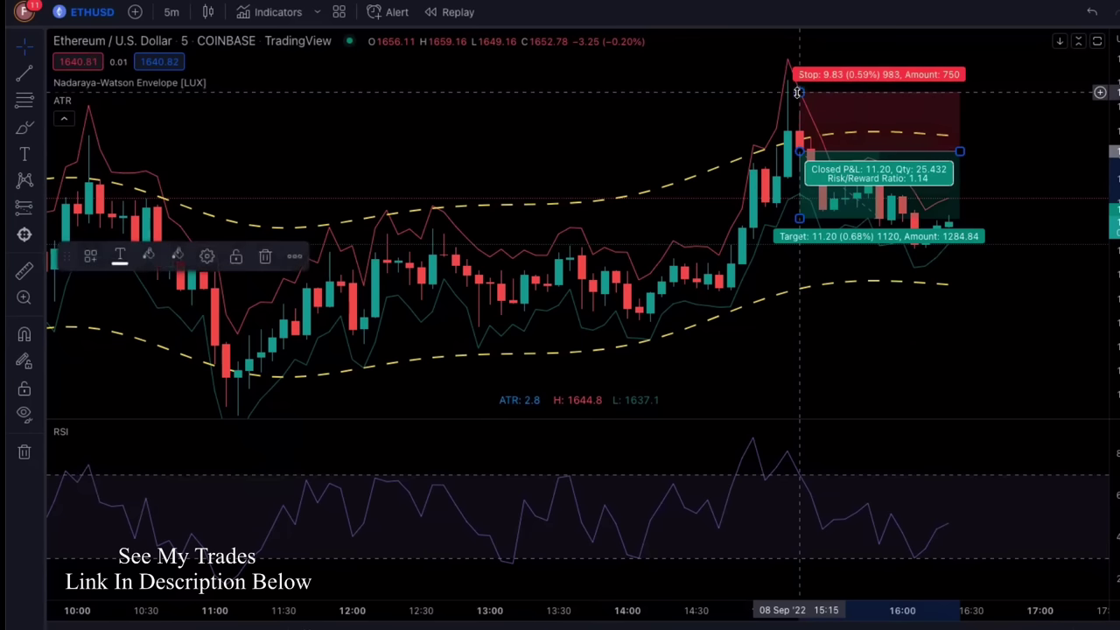
Lower the 15:15 short position's target to 14.81 below entry and shorten the position to end at the 16:05 candle
{"action": "left_click_drag", "start_coordinate": [798, 219], "coordinate": [796, 240]}
{"action": "left_click_drag", "start_coordinate": [960, 151], "coordinate": [909, 152]}
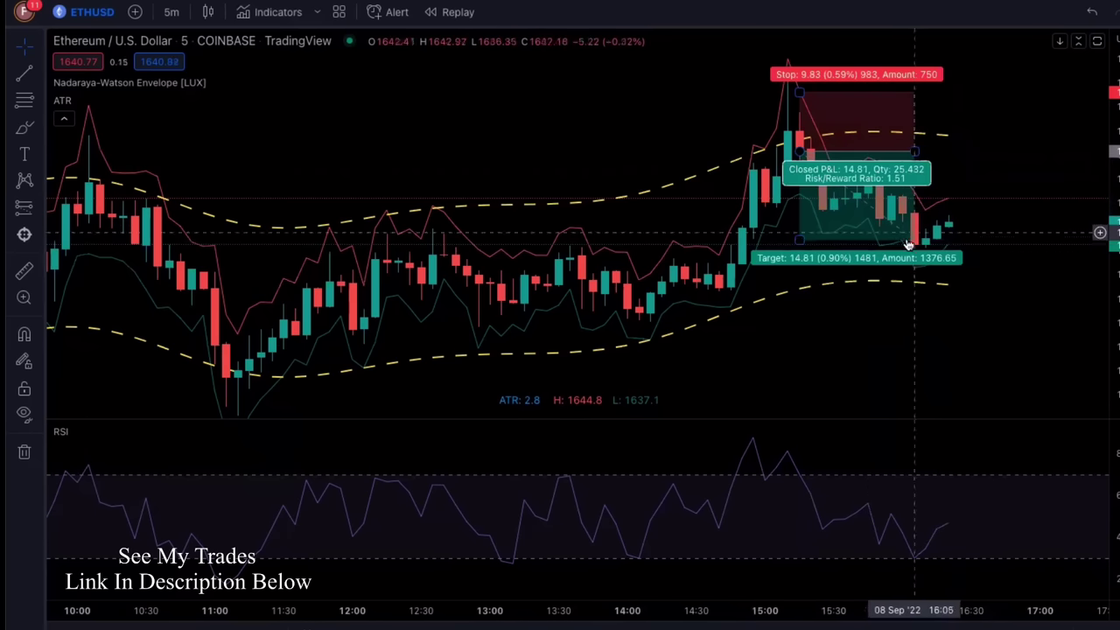
{"action": "left_click", "coordinate": [889, 359]}
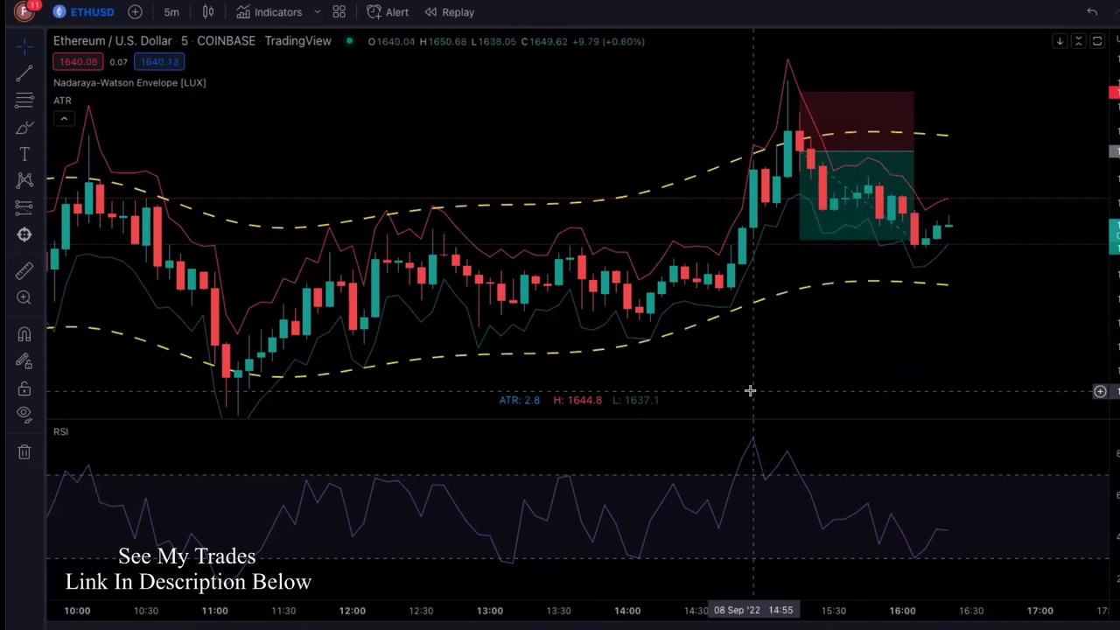
Place a long position at the 11:10 candle on 8 September on the ETHUSD chart and set its stop 12.07 below entry
{"action": "left_click_drag", "start_coordinate": [889, 373], "coordinate": [914, 369]}
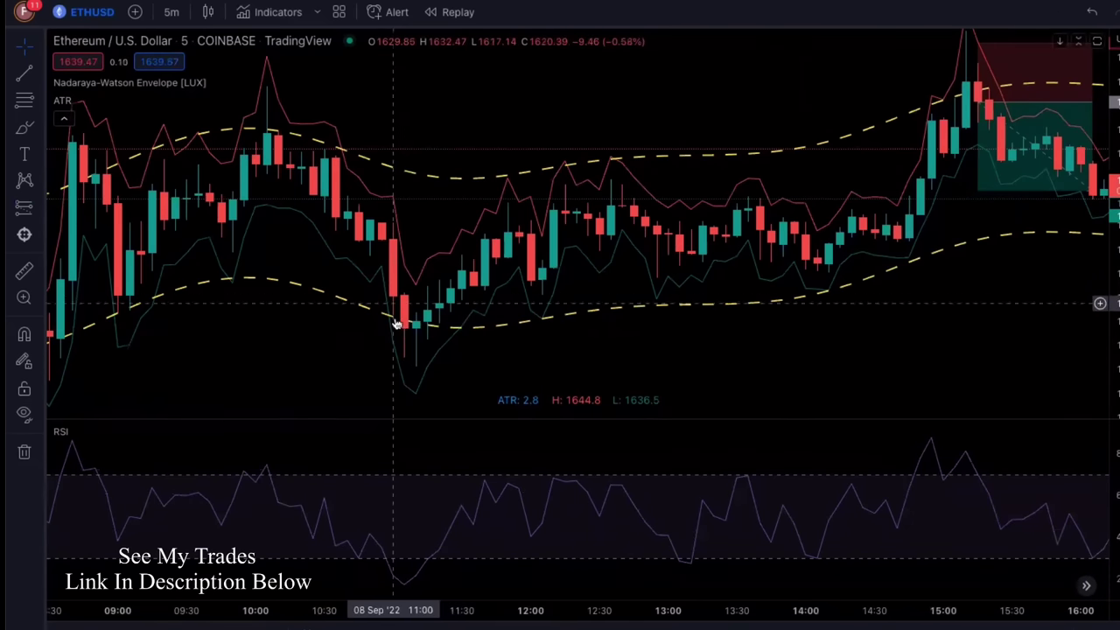
{"action": "left_click", "coordinate": [37, 208]}
{"action": "left_click", "coordinate": [71, 212]}
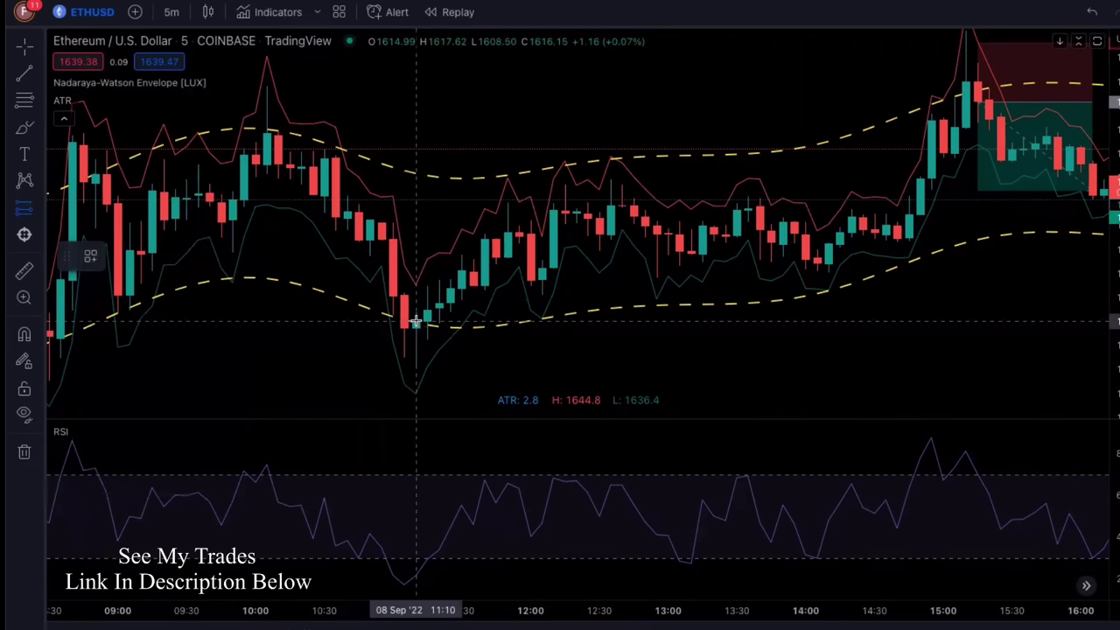
{"action": "left_click", "coordinate": [416, 322]}
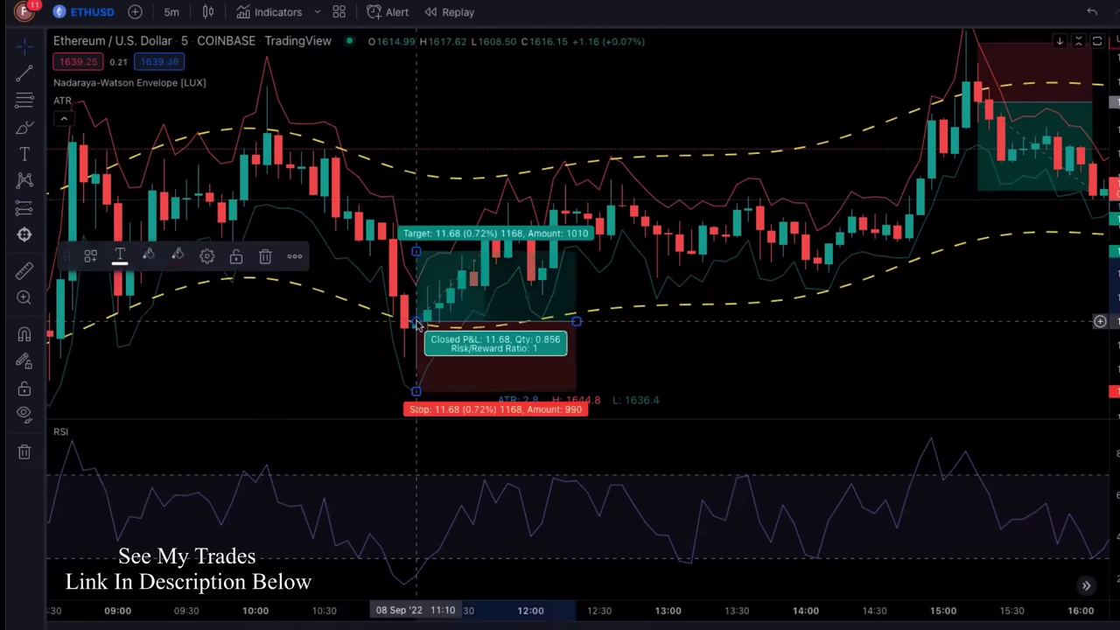
{"action": "left_click_drag", "start_coordinate": [417, 383], "coordinate": [415, 393]}
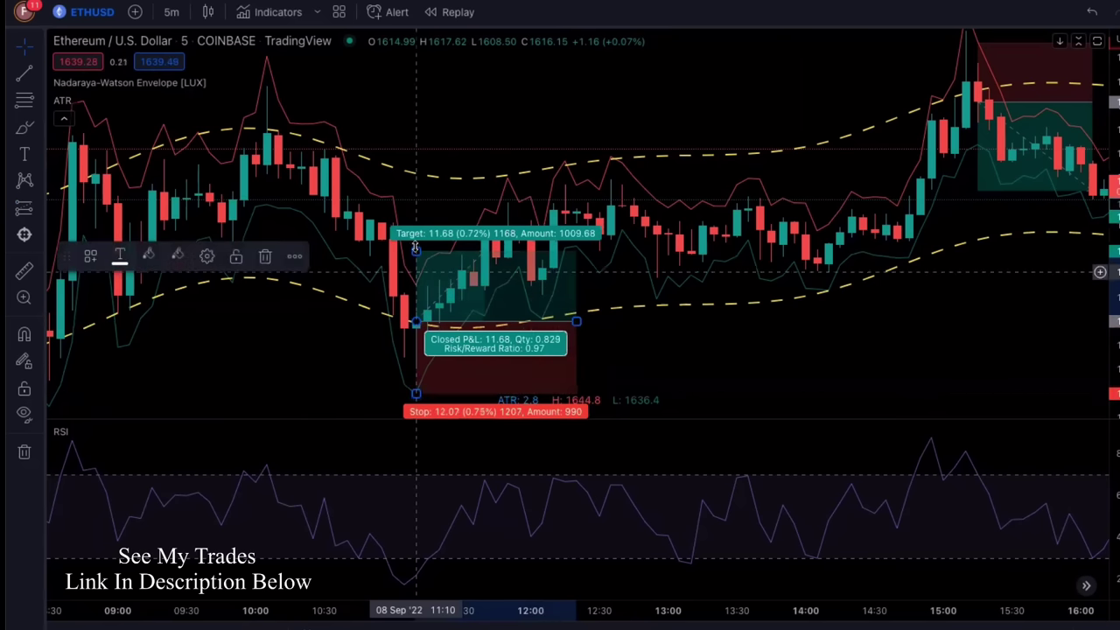
Raise the 11:10 long position's target to 18.16 above entry and shorten the position to end at the 11:50 candle
{"action": "left_click_drag", "start_coordinate": [416, 251], "coordinate": [418, 212]}
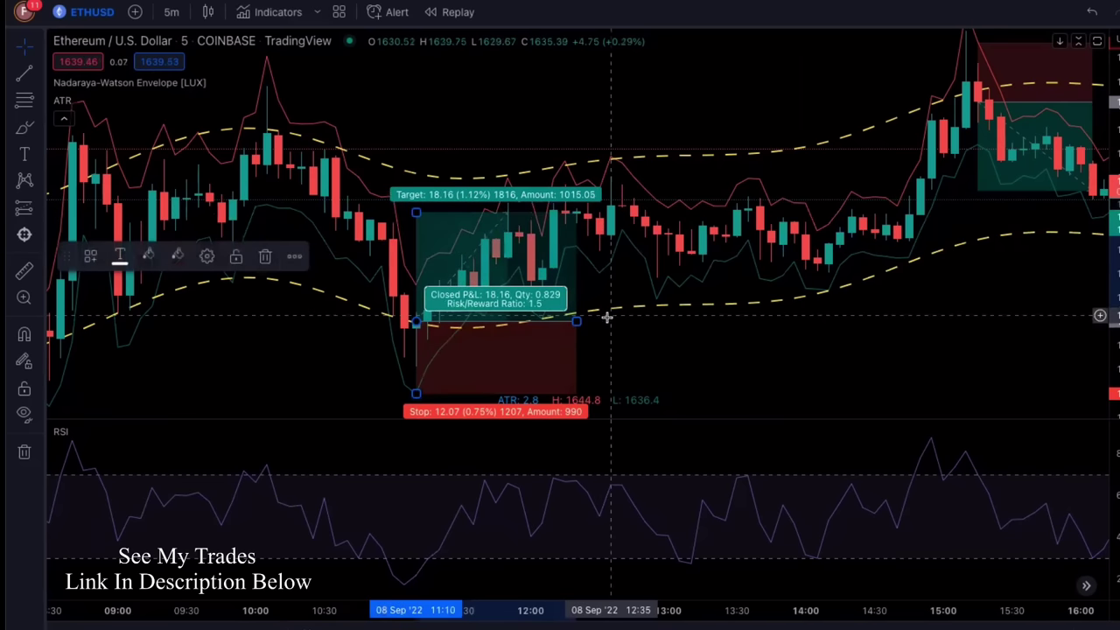
{"action": "left_click_drag", "start_coordinate": [576, 321], "coordinate": [507, 321]}
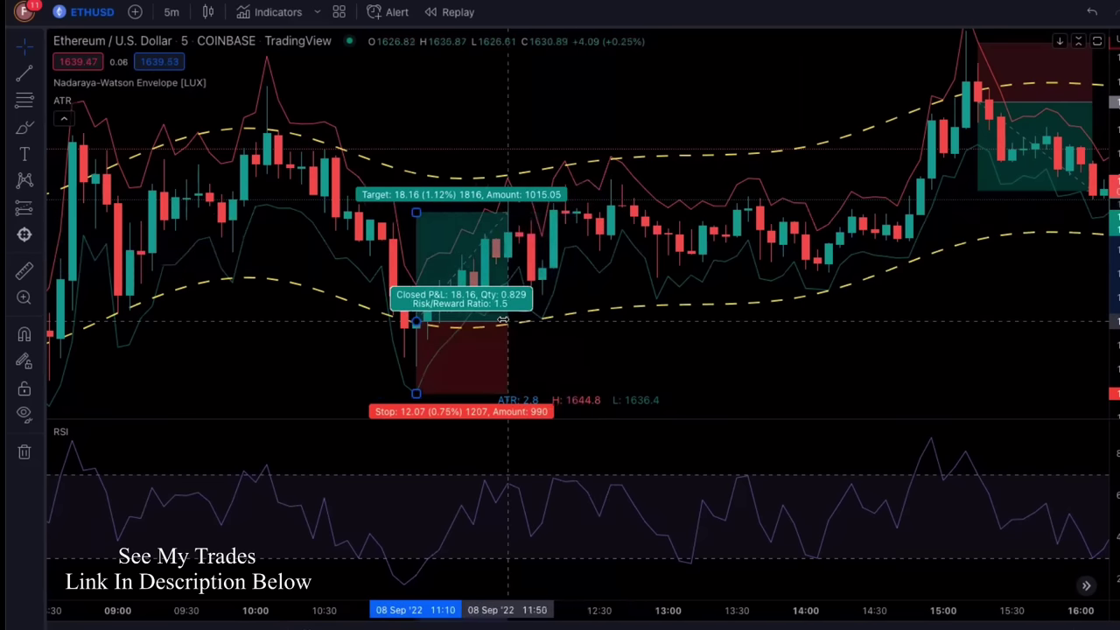
{"action": "left_click", "coordinate": [642, 338]}
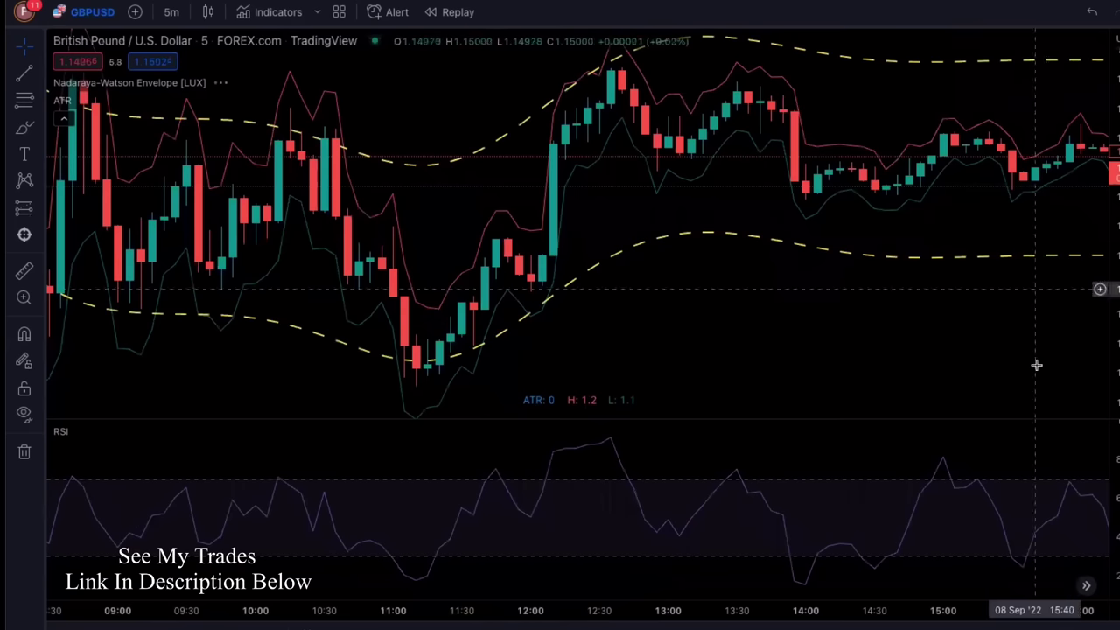
On the GBPUSD chart, place a long position at the 11:15 candle on 8 September and set its stop 0.00077 below entry
{"action": "left_click", "coordinate": [1087, 586]}
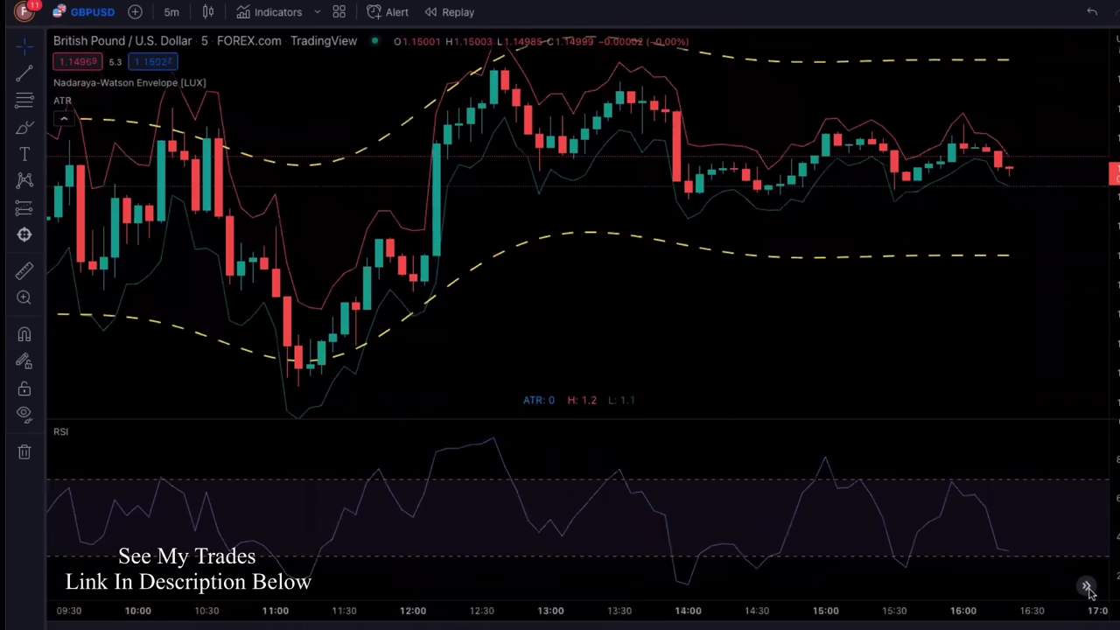
{"action": "left_click_drag", "start_coordinate": [668, 325], "coordinate": [760, 325]}
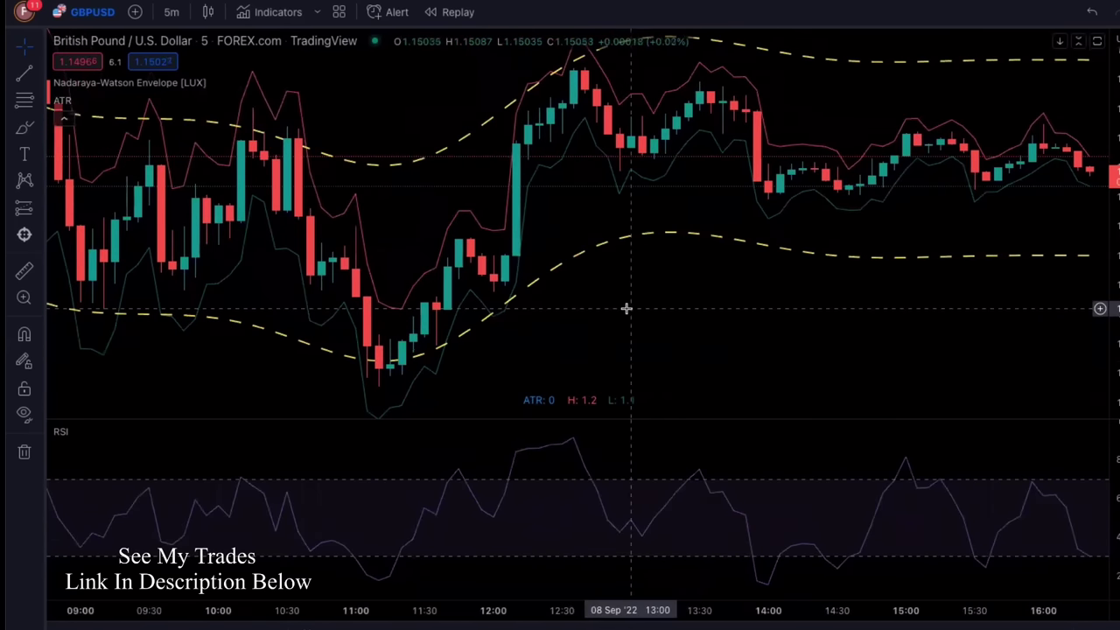
{"action": "left_click_drag", "start_coordinate": [627, 308], "coordinate": [778, 328]}
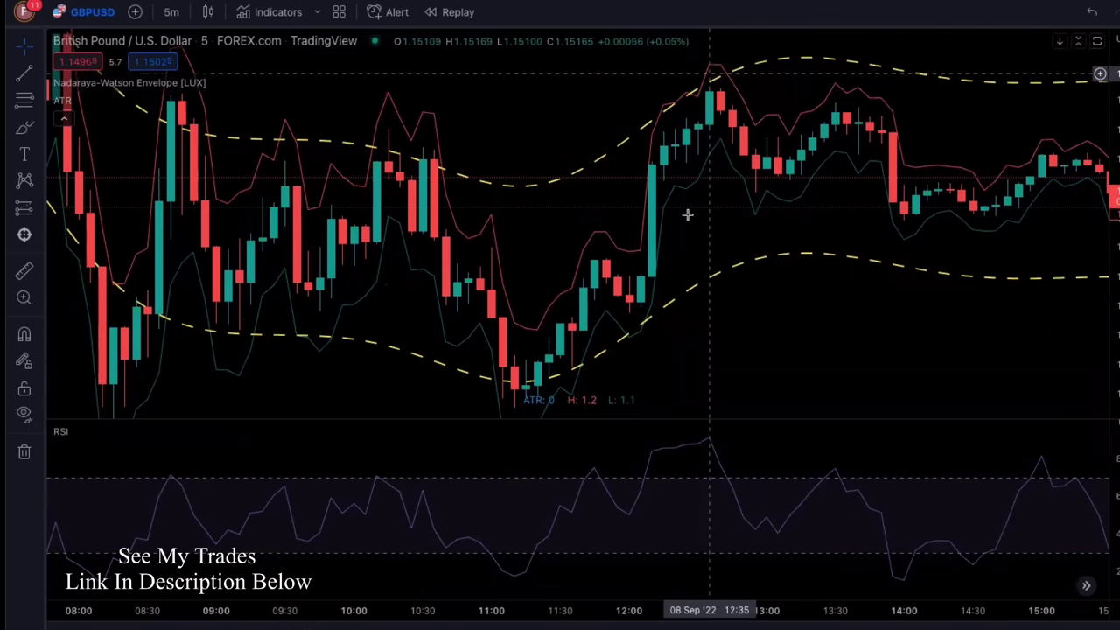
{"action": "left_click_drag", "start_coordinate": [725, 352], "coordinate": [779, 294]}
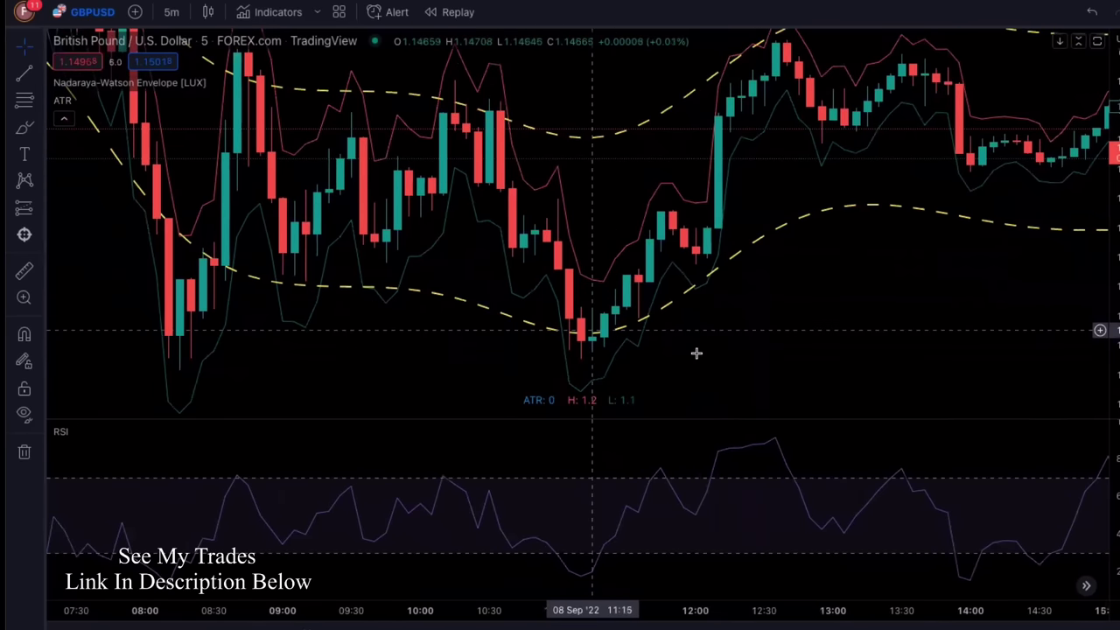
{"action": "left_click_drag", "start_coordinate": [697, 352], "coordinate": [557, 247]}
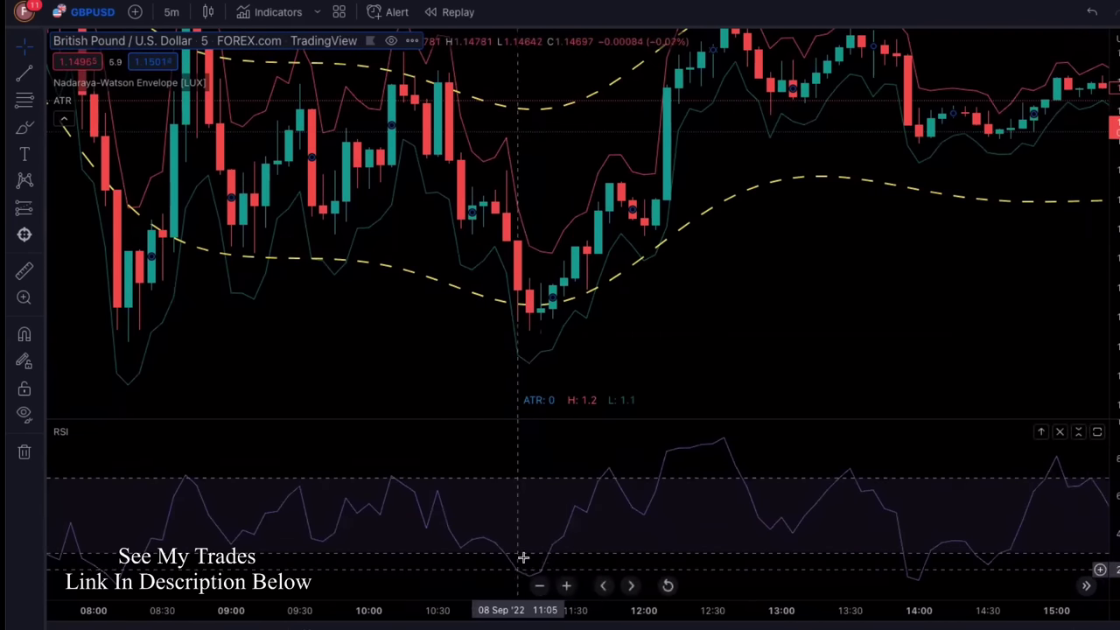
{"action": "left_click", "coordinate": [40, 208]}
{"action": "left_click", "coordinate": [96, 210]}
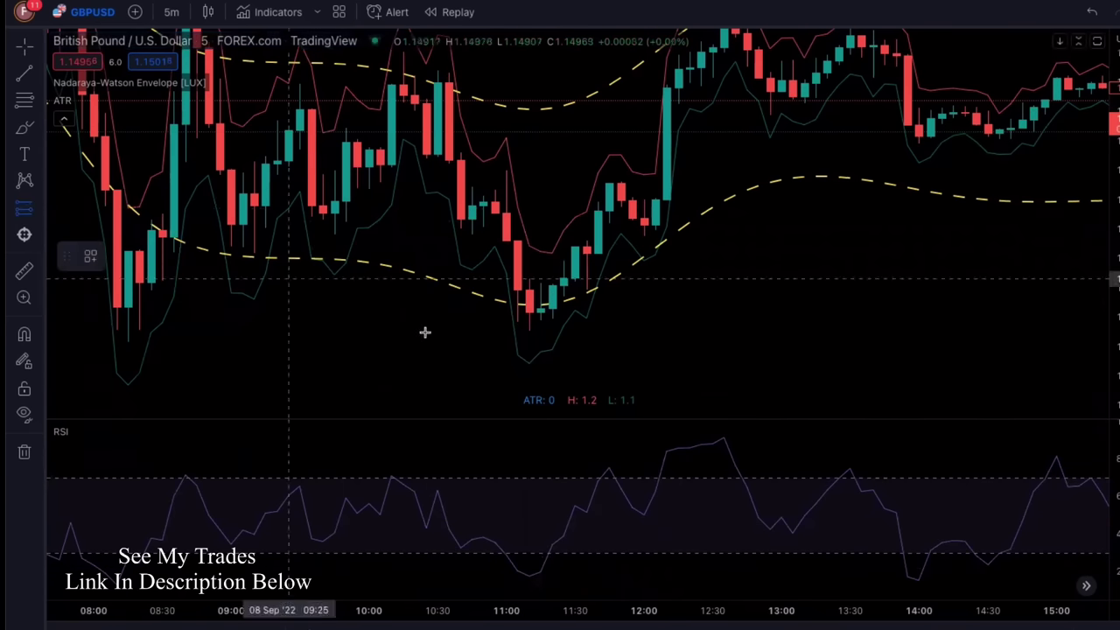
{"action": "left_click", "coordinate": [540, 306]}
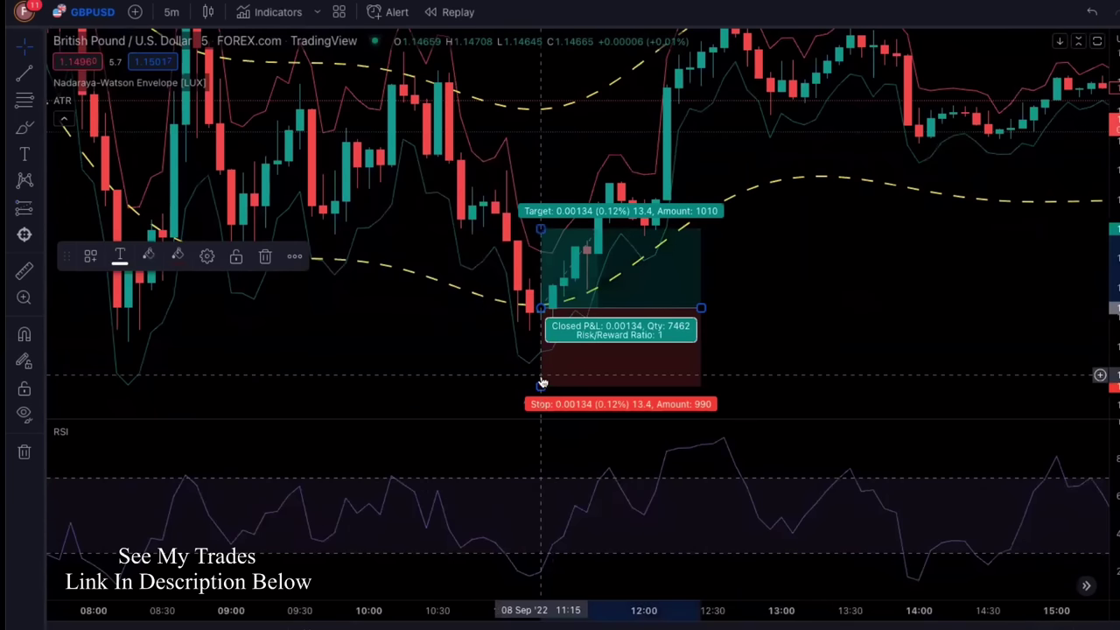
{"action": "left_click_drag", "start_coordinate": [540, 375], "coordinate": [540, 352]}
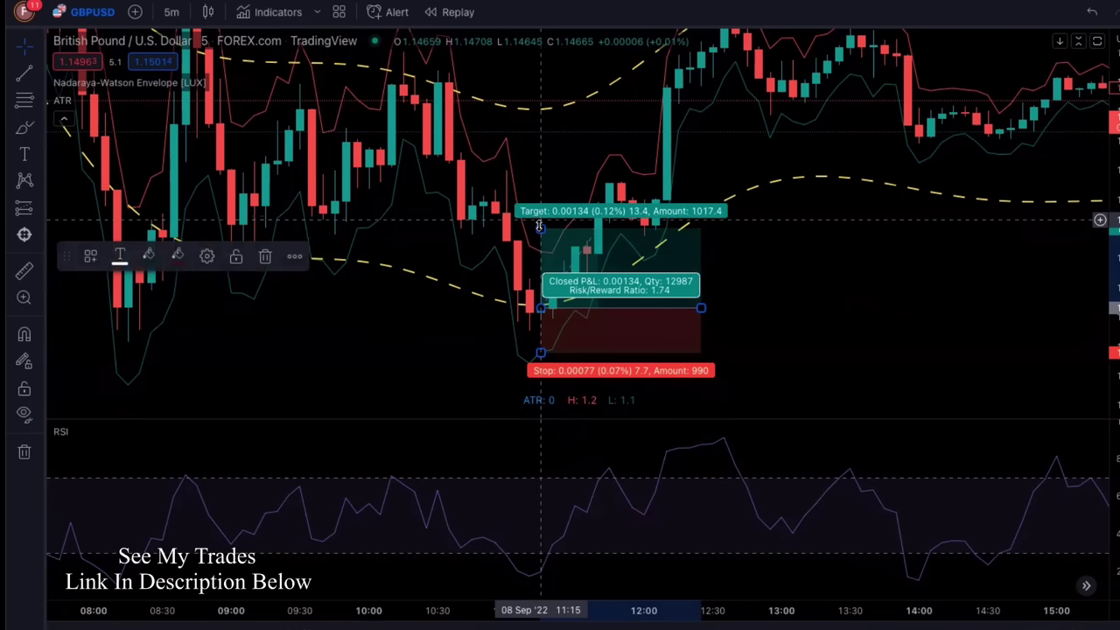
Lower the 11:15 long position's target to 0.00116 above entry and shorten the position to end at the 11:40 candle
{"action": "left_click_drag", "start_coordinate": [539, 229], "coordinate": [539, 237]}
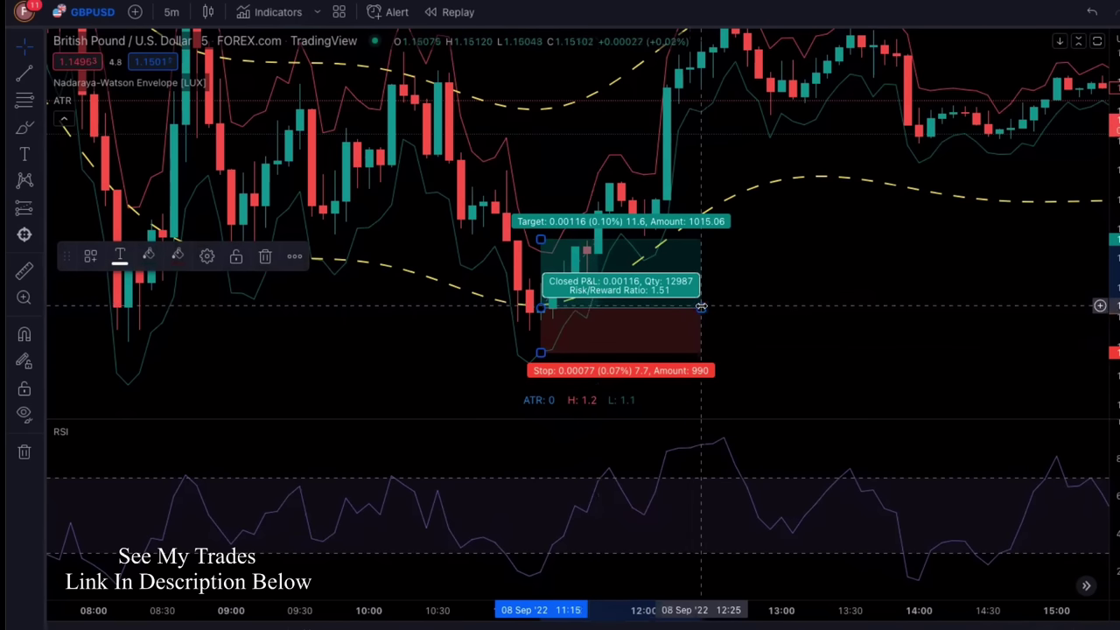
{"action": "left_click_drag", "start_coordinate": [700, 308], "coordinate": [599, 312]}
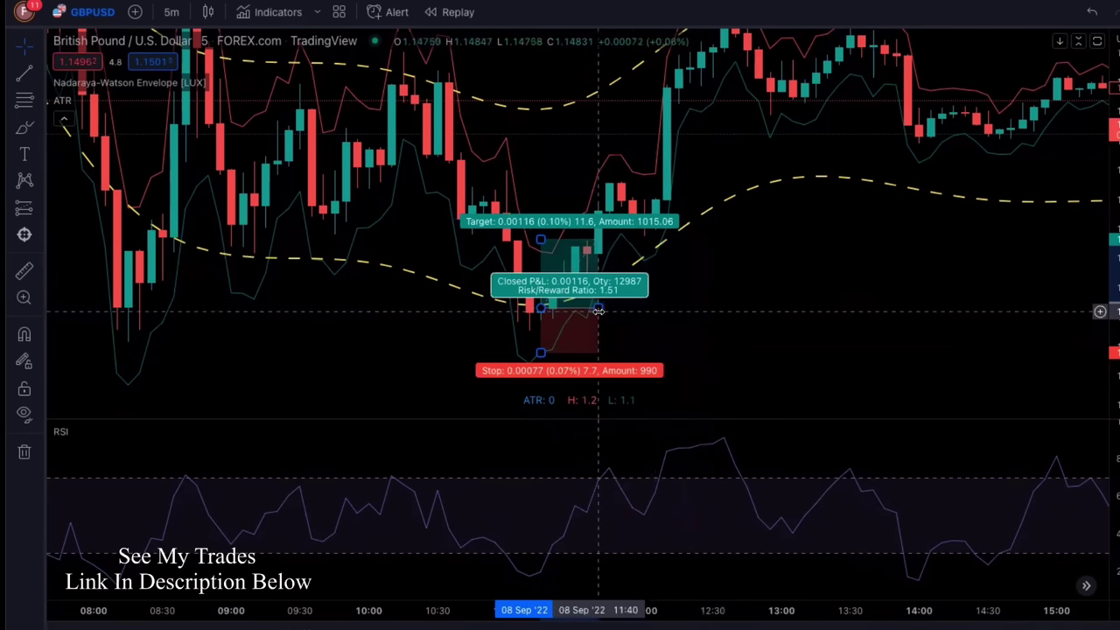
{"action": "left_click", "coordinate": [707, 332]}
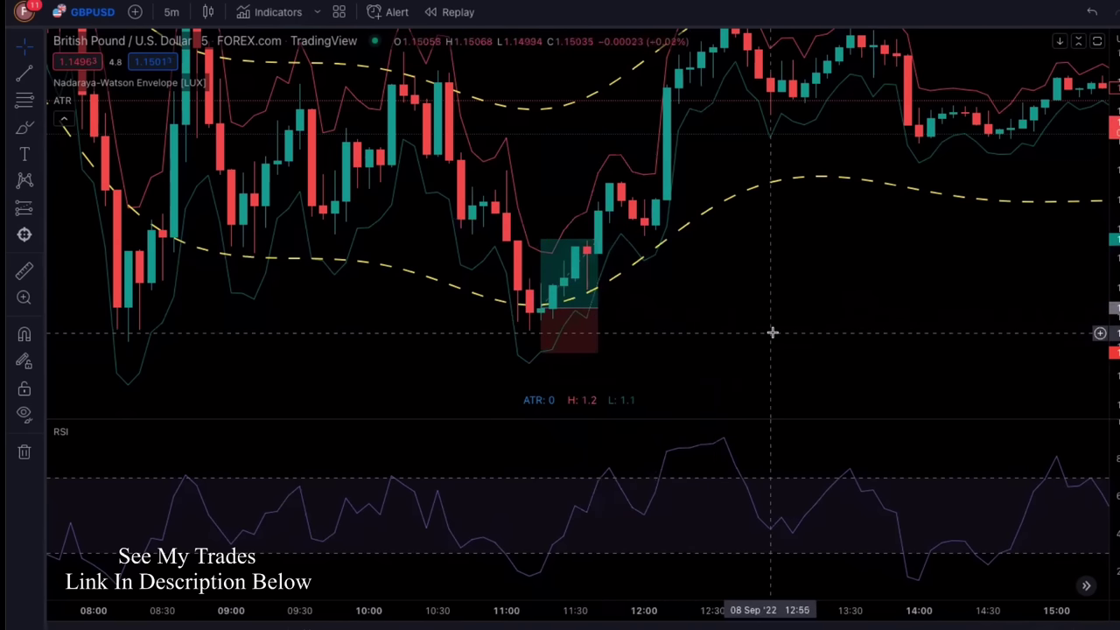